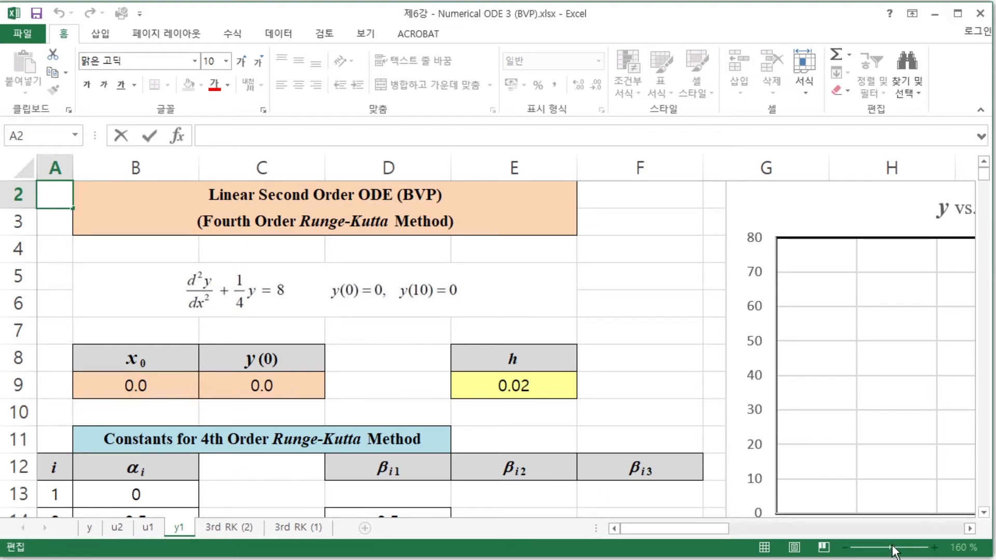
# - Set the y1 sheet's zoom to 100% and review the Runge-Kutta constants and solution table
pyautogui.click(670, 491)
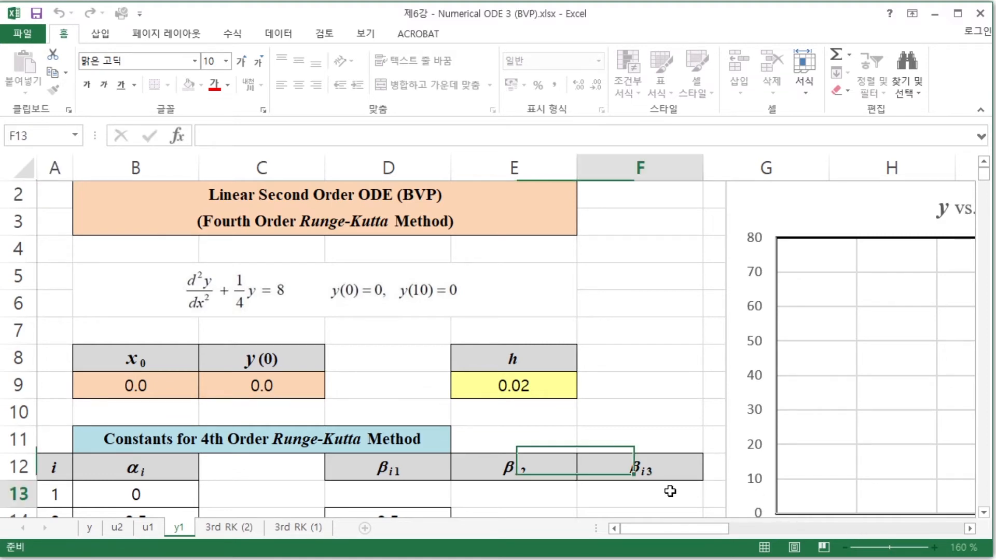
pyautogui.scroll(-3, 564, 431)
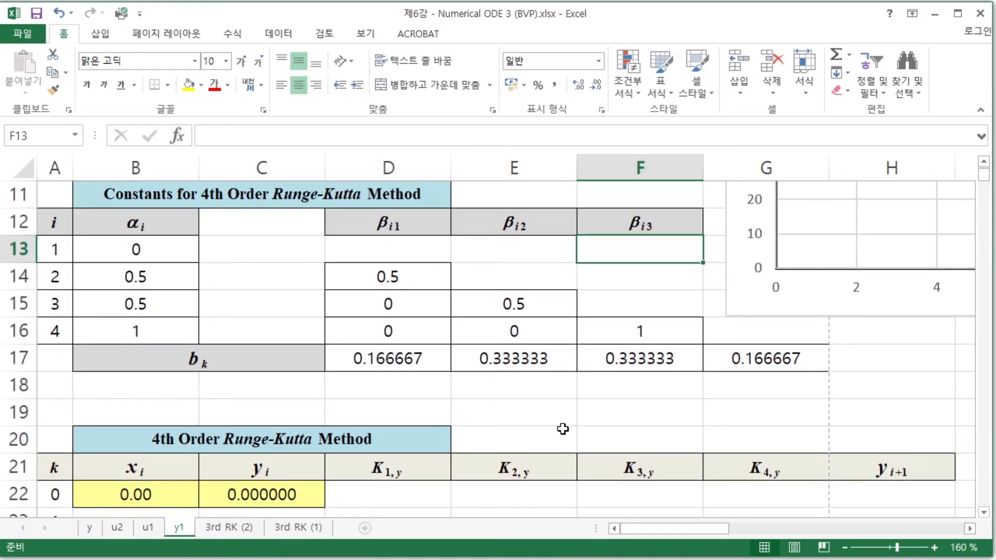
pyautogui.scroll(1, 563, 429)
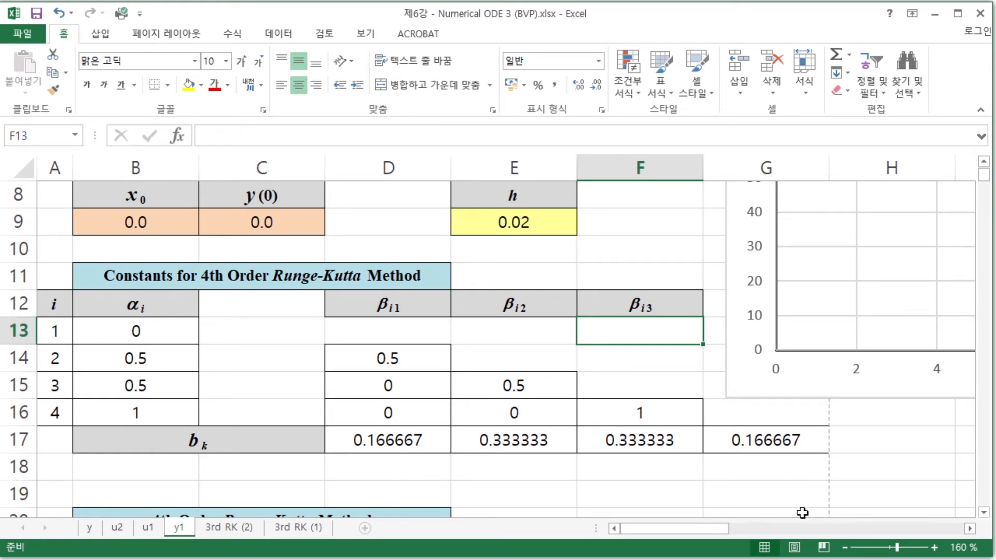
pyautogui.click(845, 548)
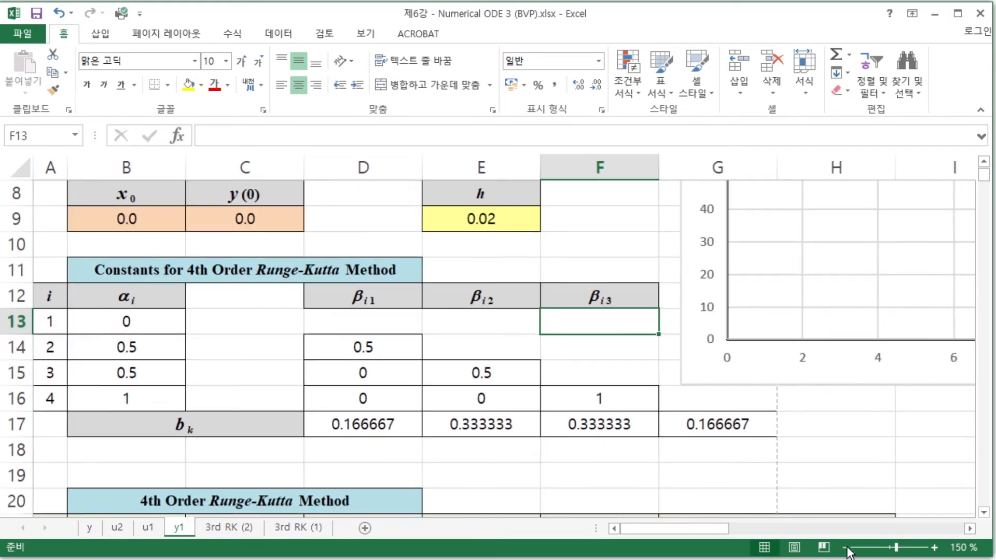
pyautogui.click(845, 547)
pyautogui.click(845, 547)
pyautogui.click(845, 548)
pyautogui.click(845, 548)
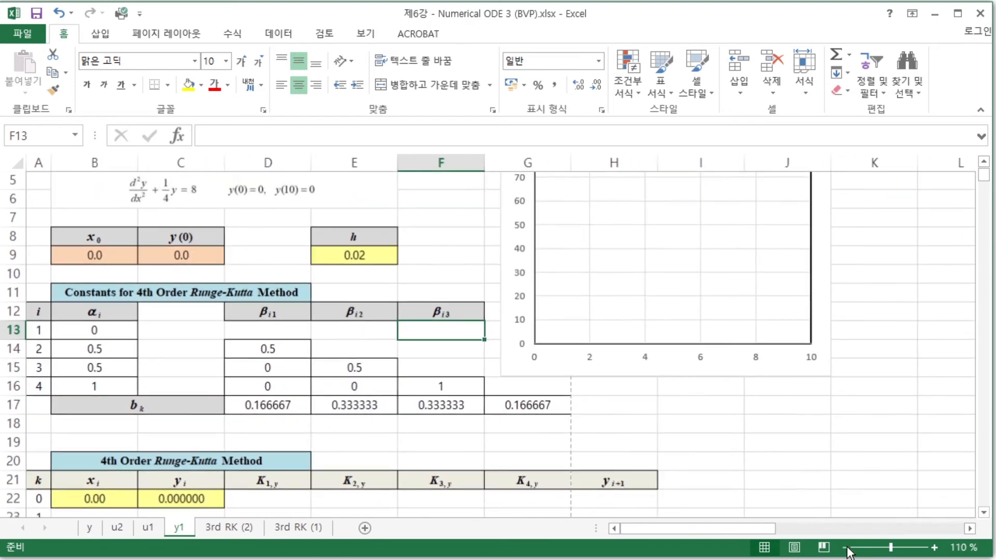
pyautogui.click(845, 547)
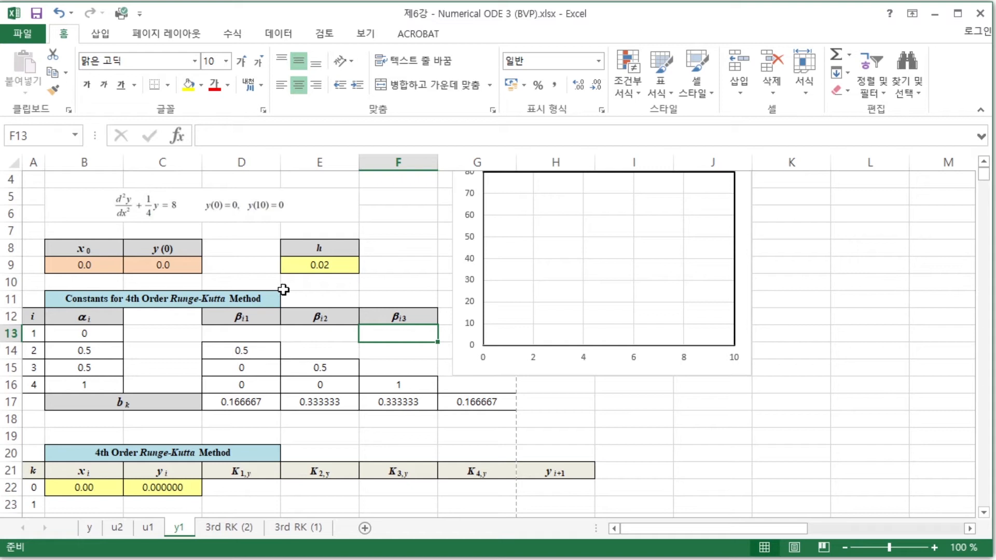
# - Move the step-size block h (header and value) from E8:E9 to F8:F9
pyautogui.click(324, 246)
pyautogui.moveTo(324, 246); pyautogui.dragTo(332, 270)
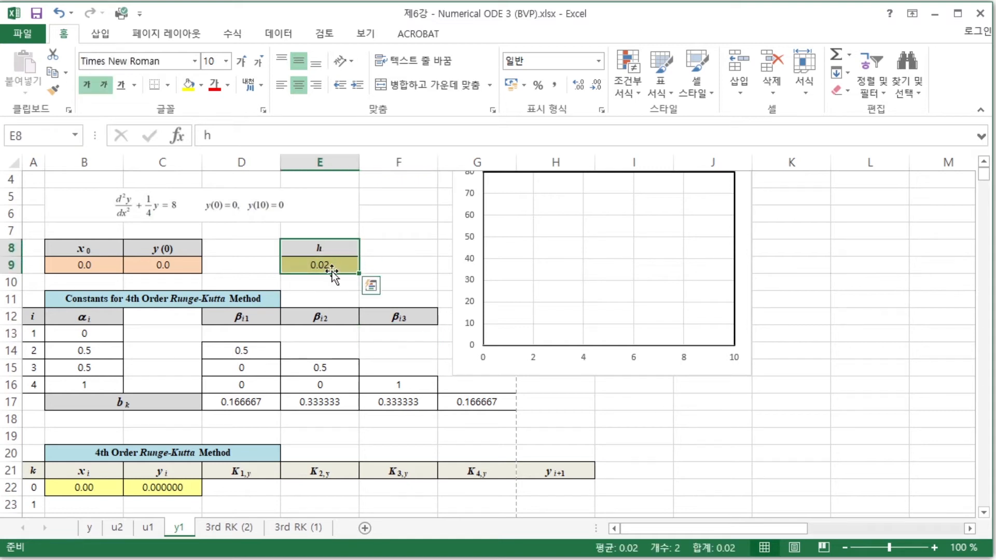
pyautogui.hotkey('ctrl', 'c')
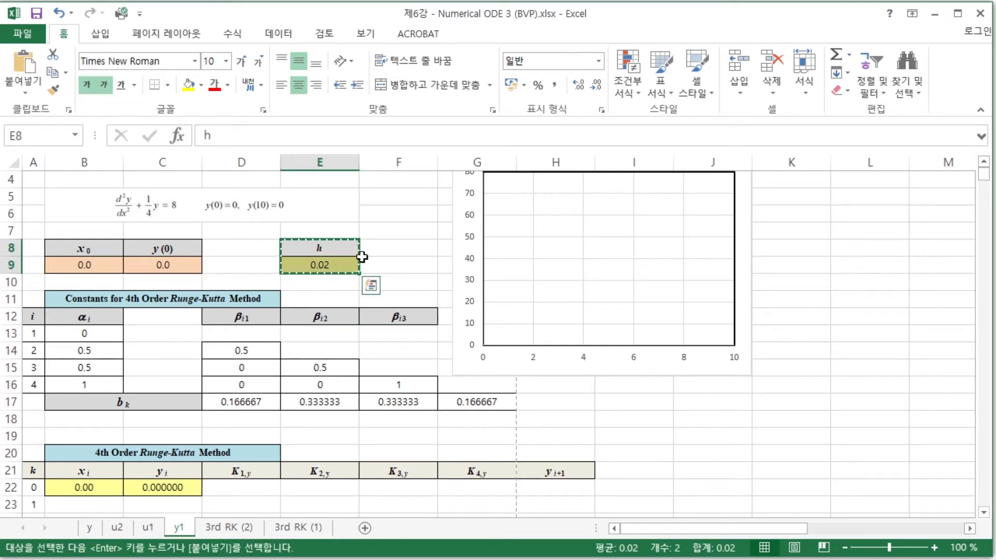
pyautogui.click(406, 247)
pyautogui.hotkey('ctrl', 'v')
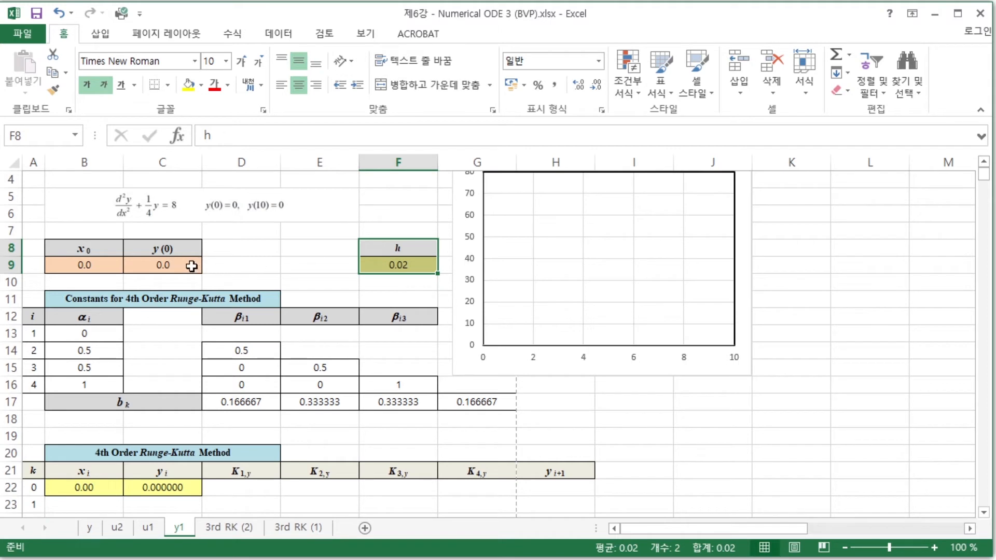
# - Copy the y(0) header and value cells from C8:C9 into D8:D9
pyautogui.moveTo(168, 250); pyautogui.dragTo(175, 265)
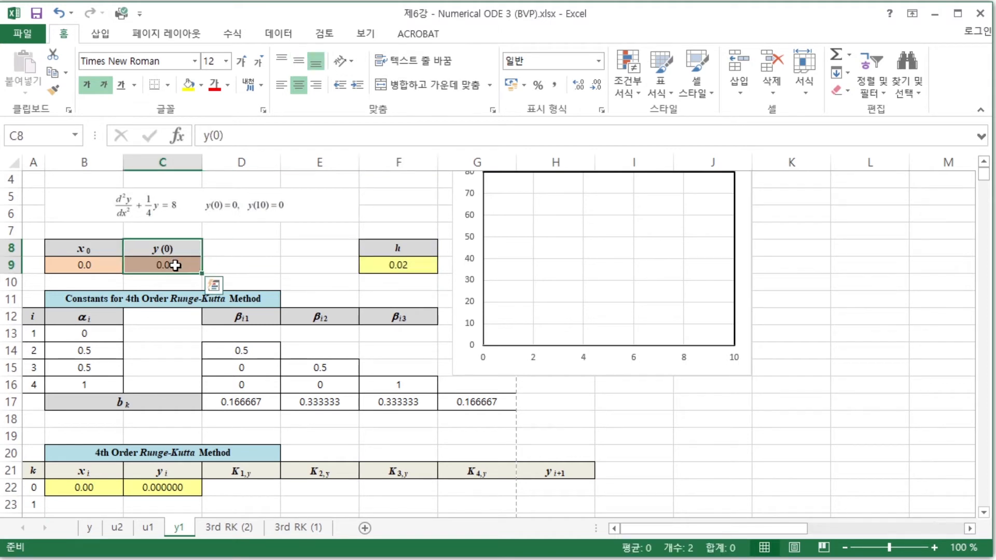
pyautogui.hotkey('ctrl', 'c')
pyautogui.click(239, 248)
pyautogui.hotkey('ctrl', 'v')
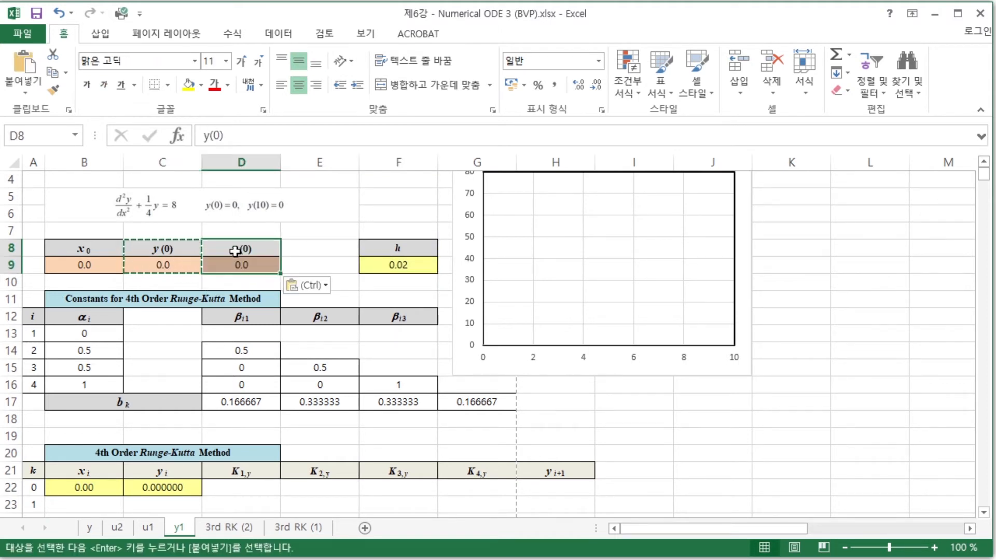
# - Change the copied header in D8 to y(10)
pyautogui.click(240, 252)
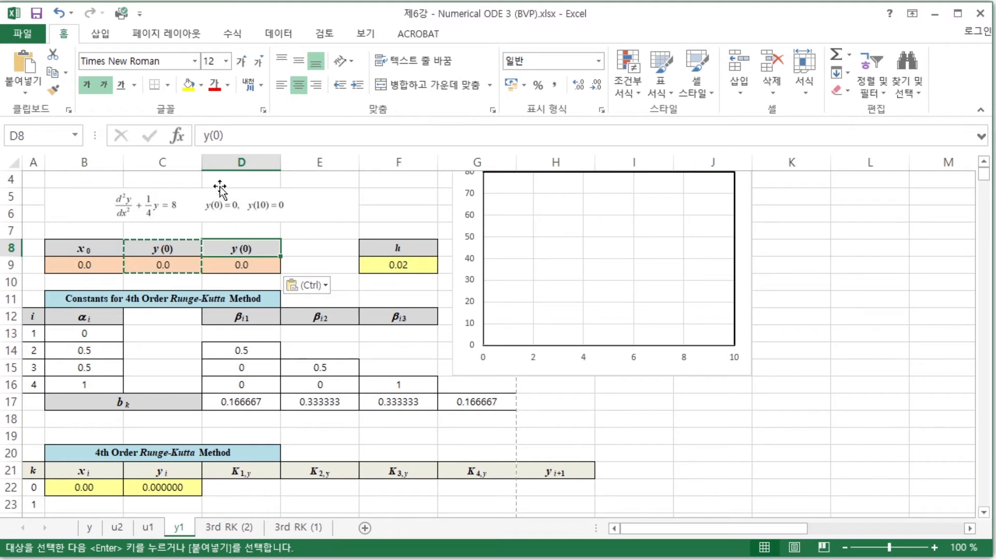
pyautogui.click(212, 135)
pyautogui.write('1')
pyautogui.press('Return')
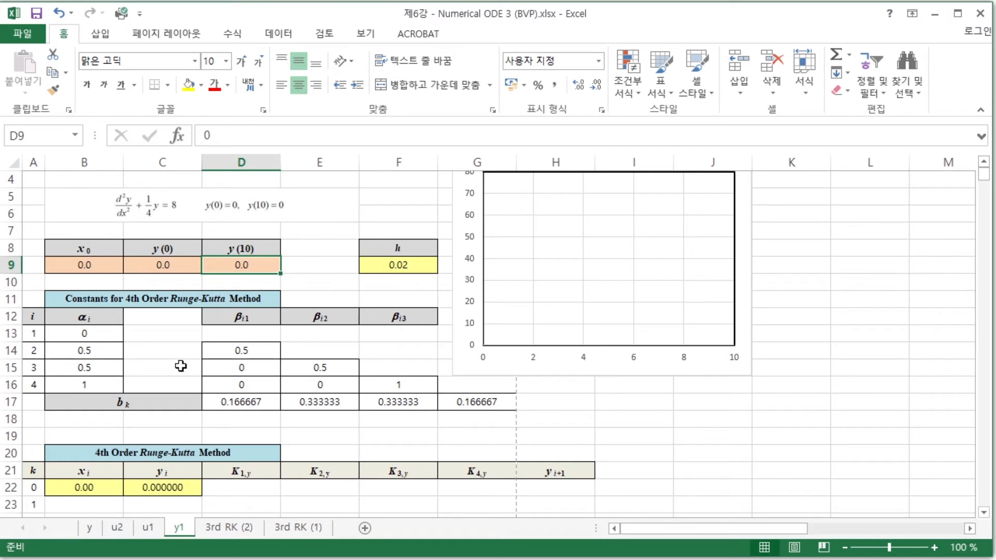
# - Enter the formula = B22 + $F$9 in B23 so that x increases by the step size h
pyautogui.scroll(-1, 178, 359)
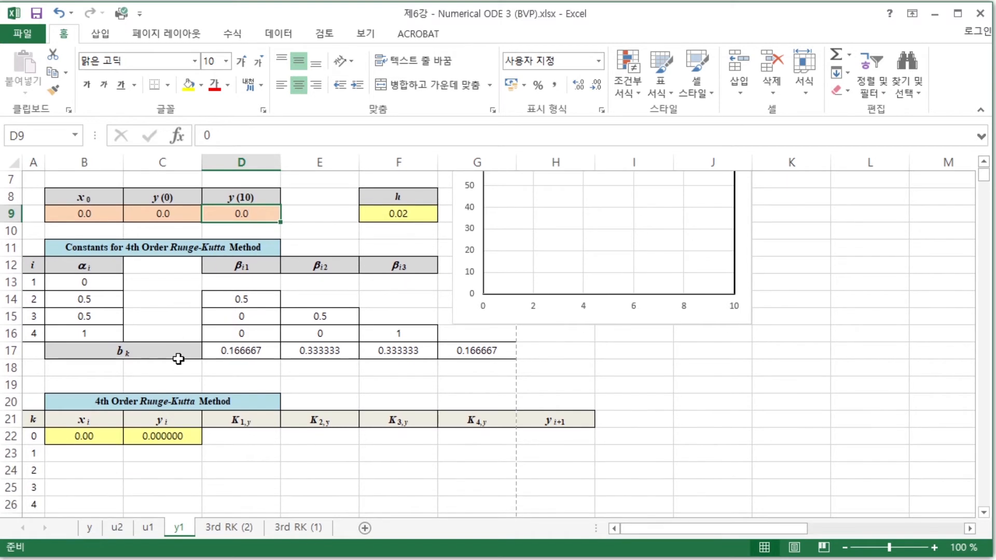
pyautogui.scroll(-1, 178, 359)
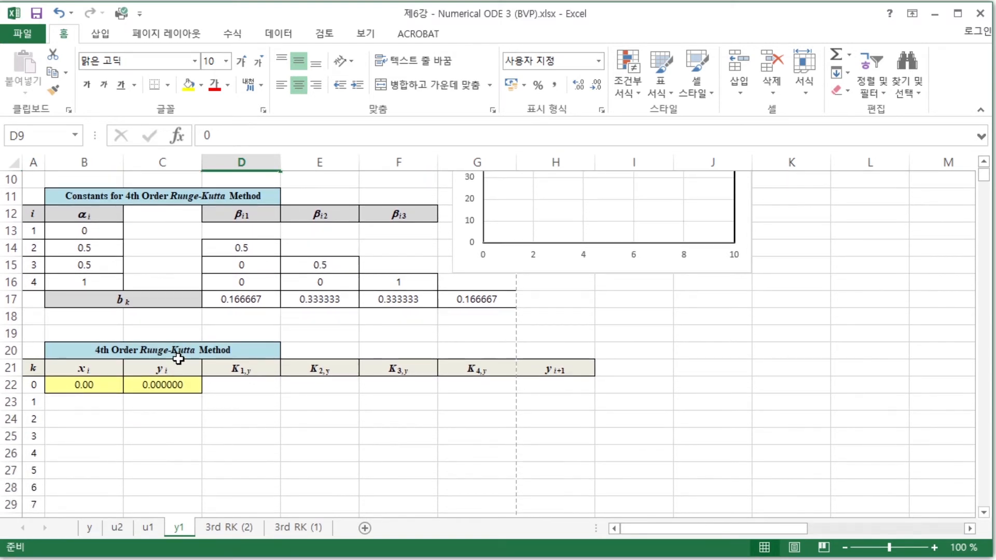
pyautogui.click(83, 404)
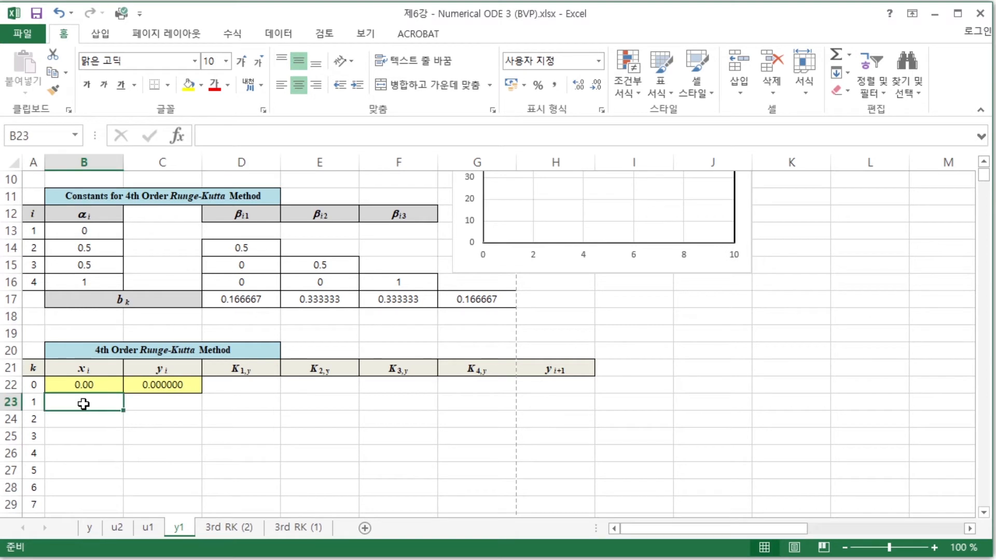
pyautogui.write('=')
pyautogui.click(89, 384)
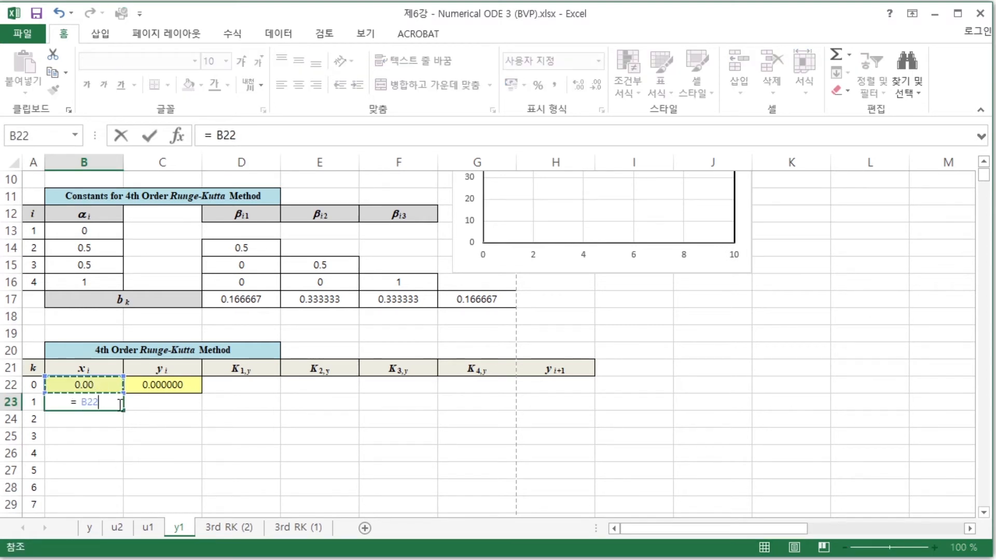
pyautogui.write('+')
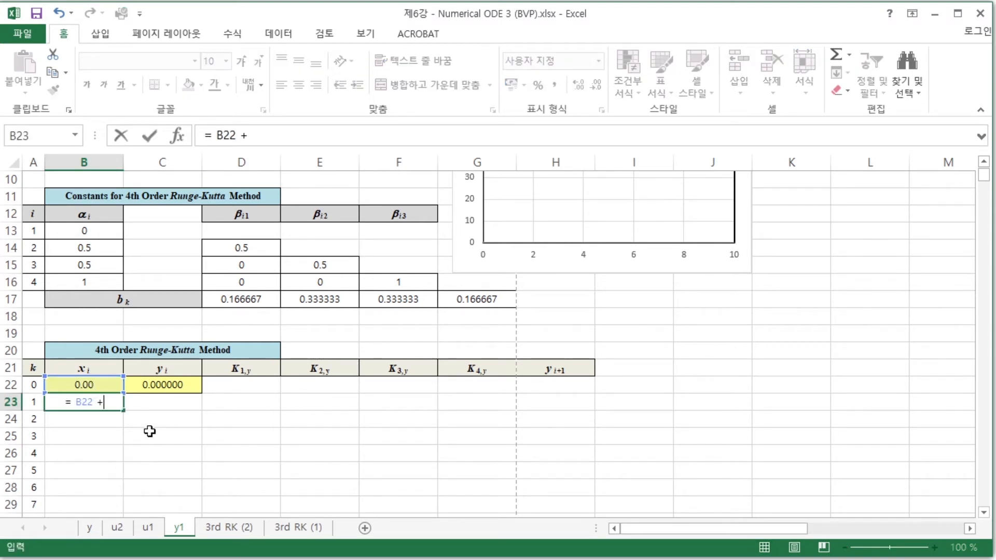
pyautogui.scroll(2, 237, 446)
pyautogui.click(396, 265)
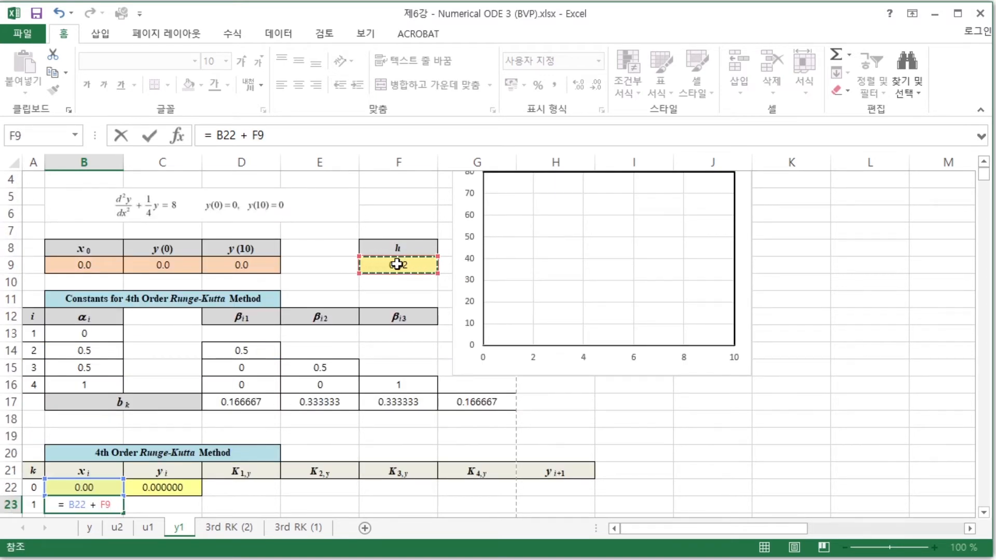
pyautogui.press('F4')
pyautogui.press('Return')
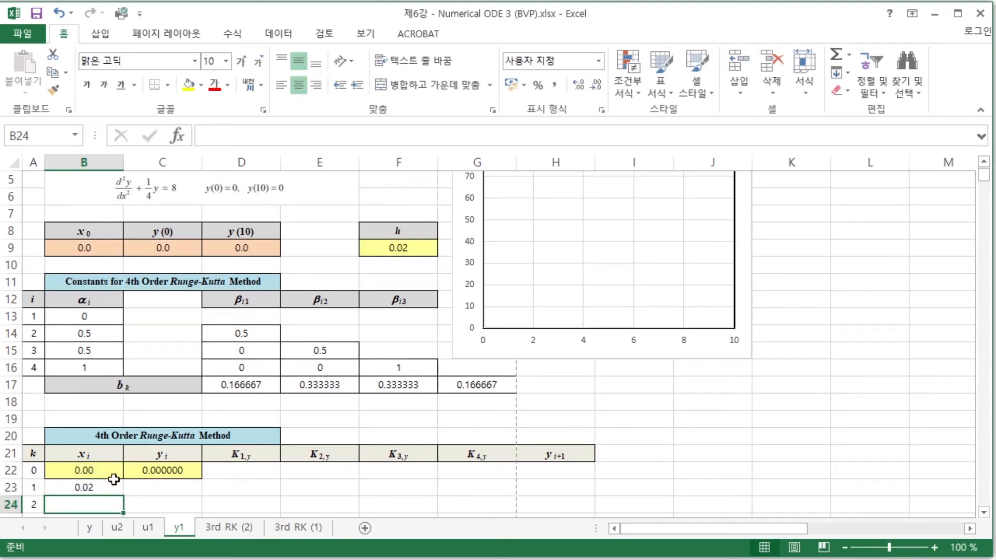
# - Fill the x formula from B23 down to B522, where x reaches 10.00
pyautogui.click(106, 485)
pyautogui.moveTo(124, 496); pyautogui.dragTo(72, 413)
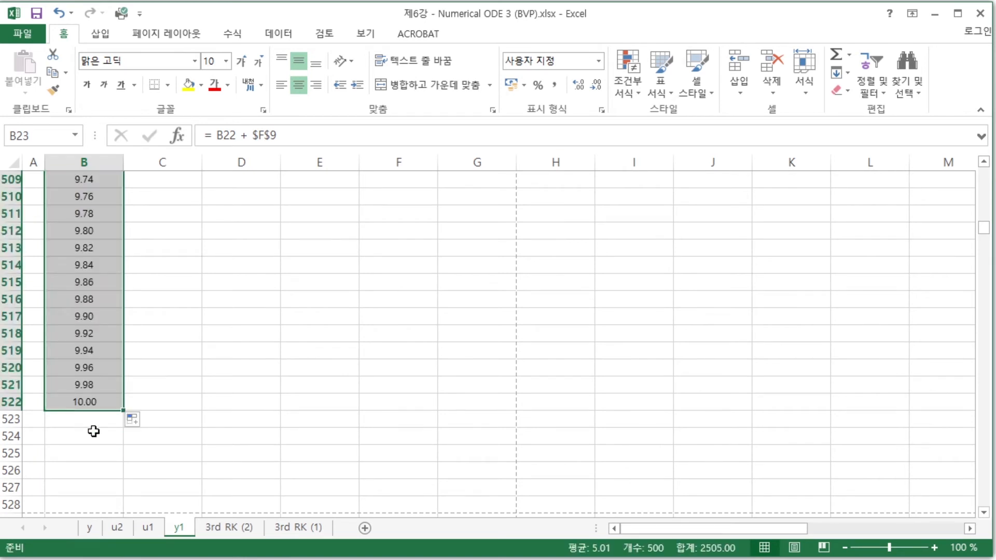
pyautogui.click(98, 432)
pyautogui.click(81, 402)
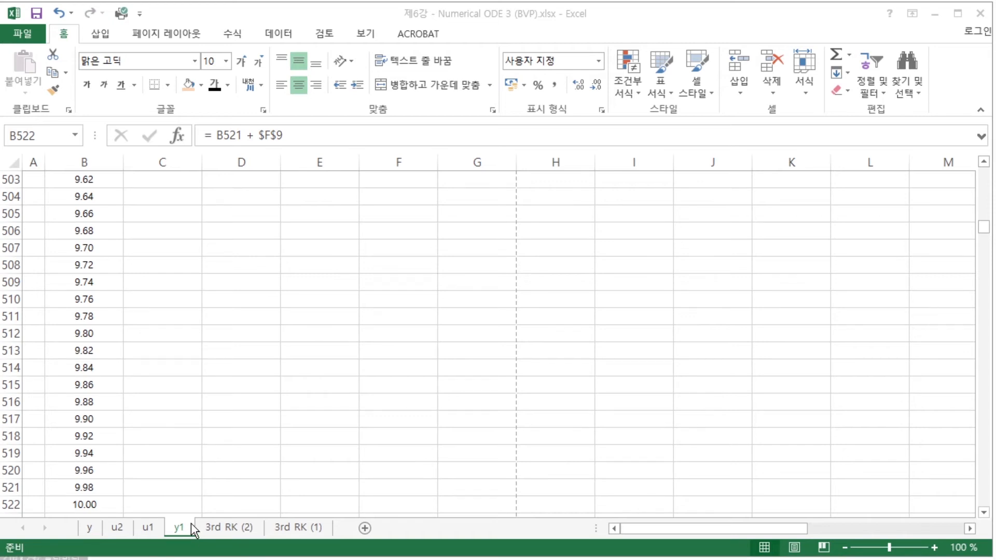
# - Link the y(10) value in D9 to the final y cell with the formula = $C$522
pyautogui.click(175, 502)
pyautogui.click(176, 501)
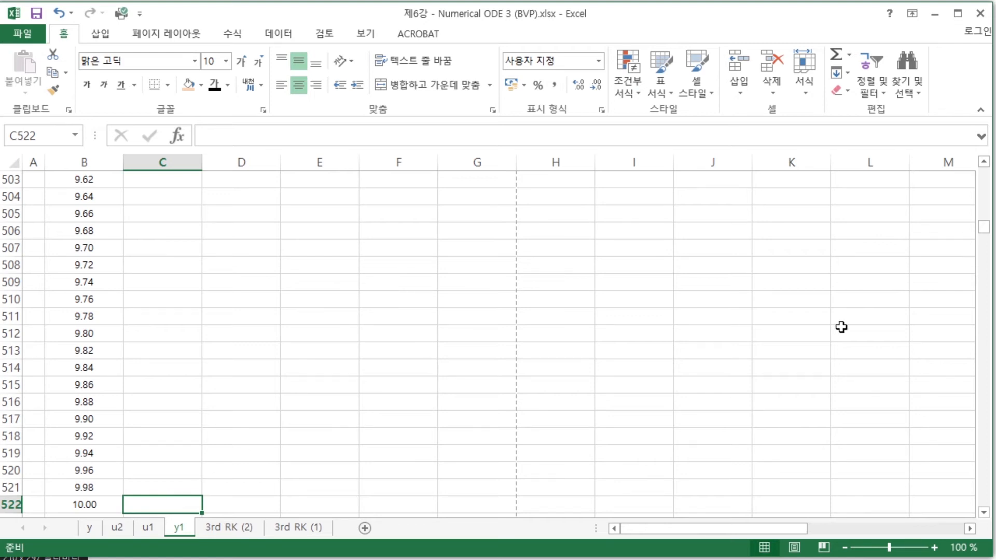
pyautogui.moveTo(985, 231); pyautogui.dragTo(988, 174)
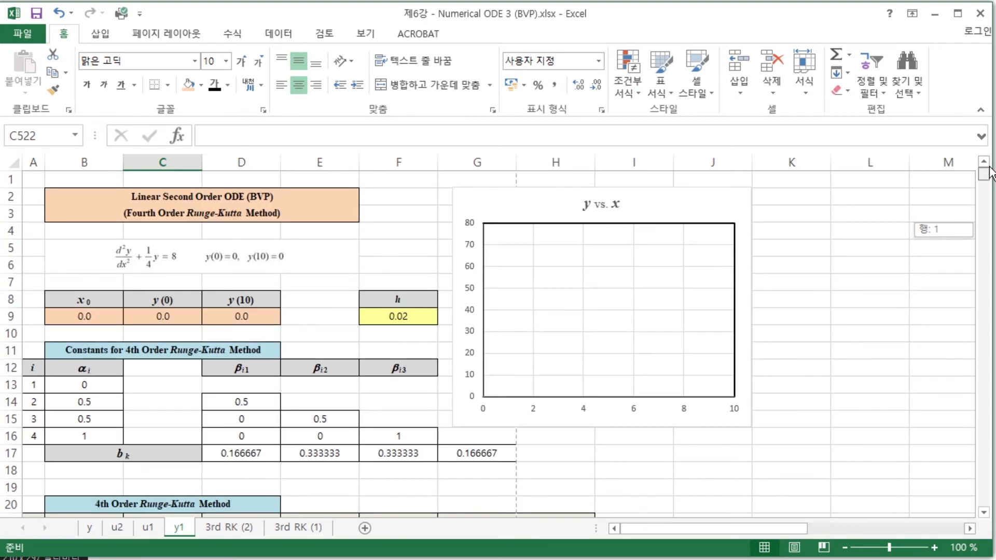
pyautogui.click(244, 315)
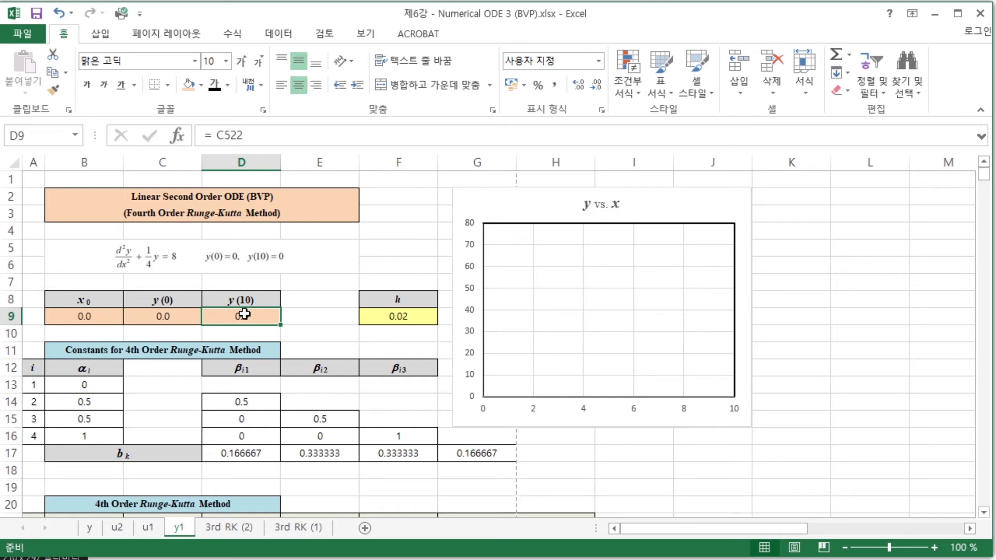
pyautogui.write('=')
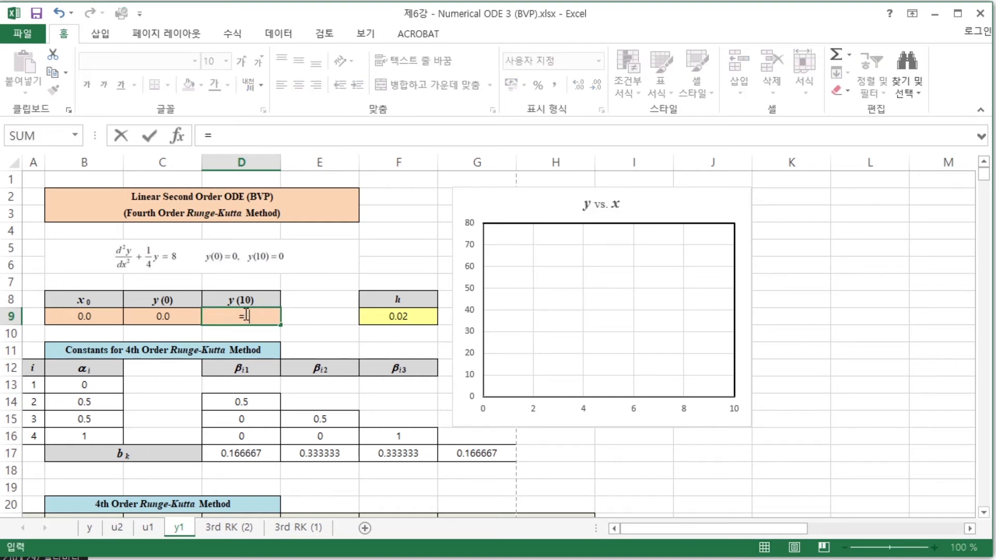
pyautogui.write(' c522')
pyautogui.press('F4')
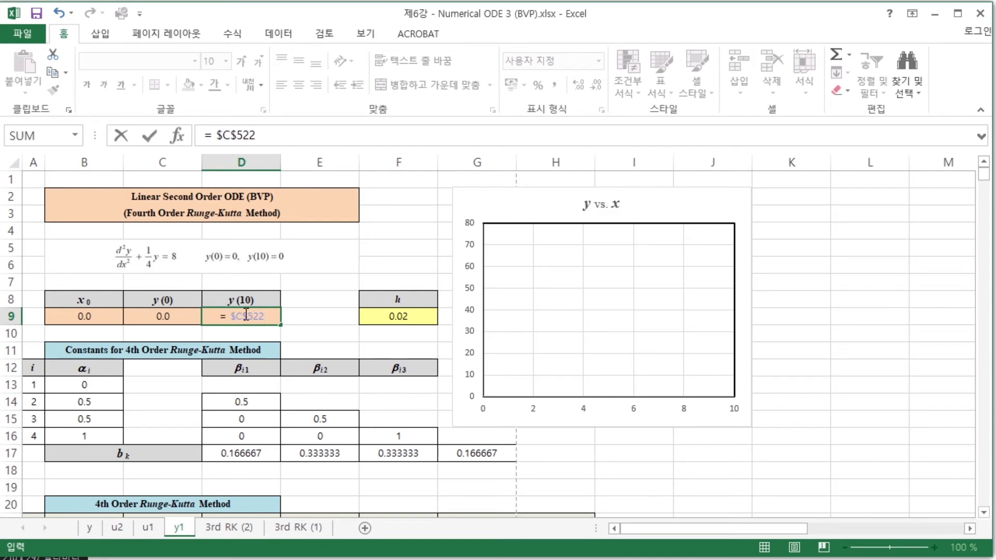
pyautogui.press('Return')
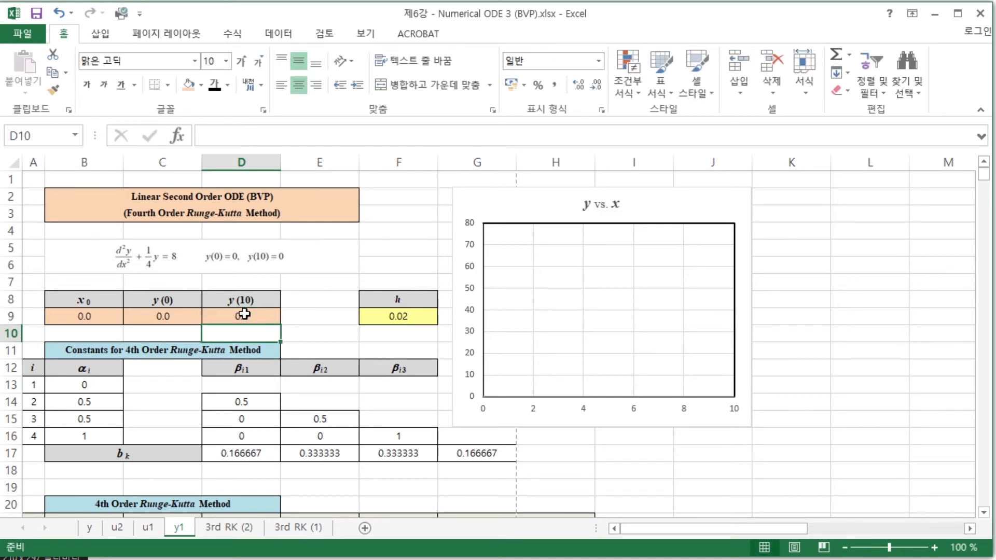
# - Give the y(10) value cell D9 a light green fill
pyautogui.click(244, 314)
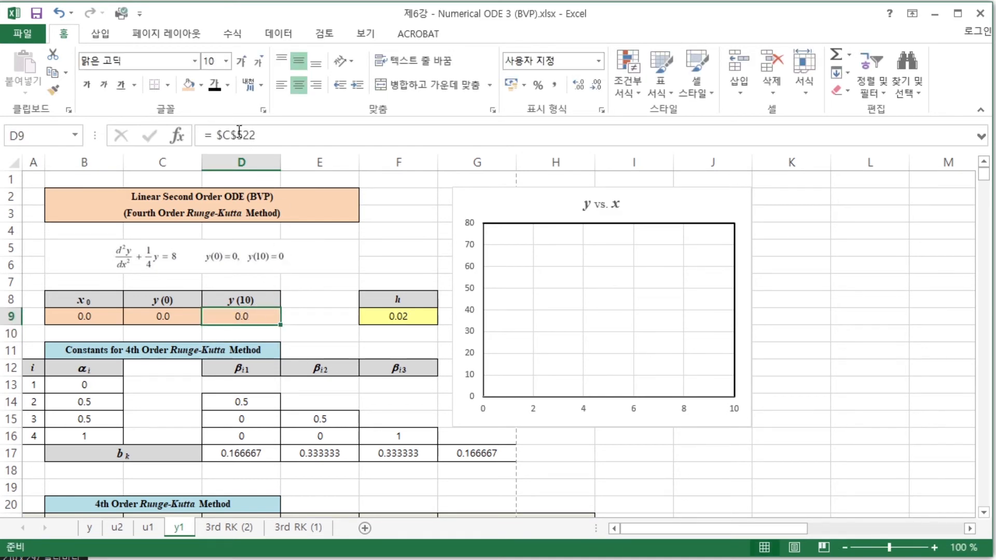
pyautogui.click(201, 86)
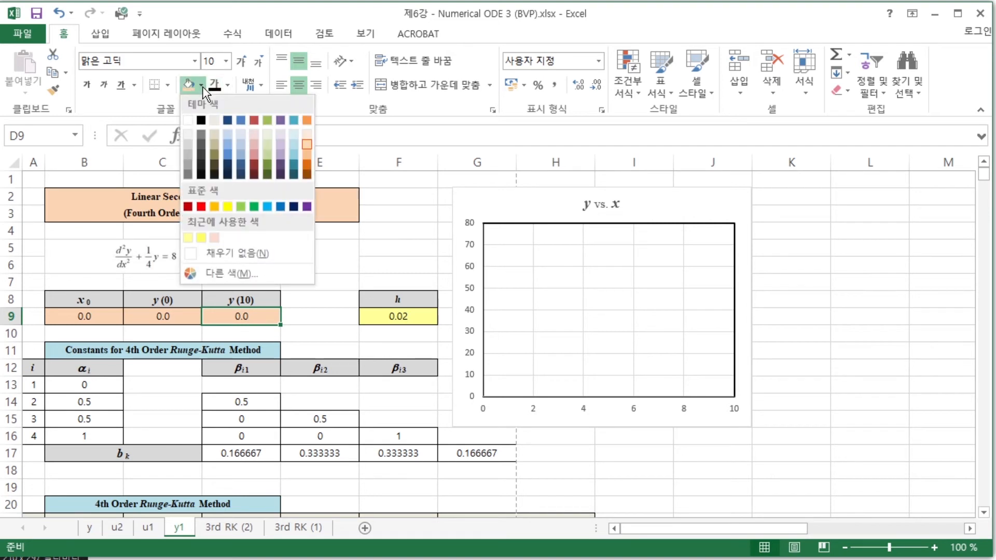
pyautogui.click(267, 134)
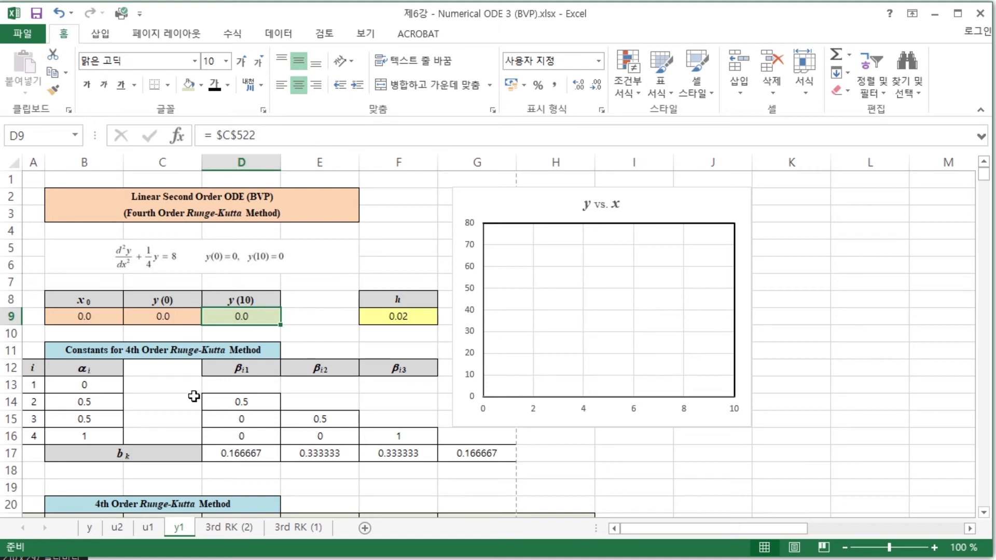
# - Create a copy of the y1 worksheet and place it directly before the y1 sheet
pyautogui.rightClick(178, 524)
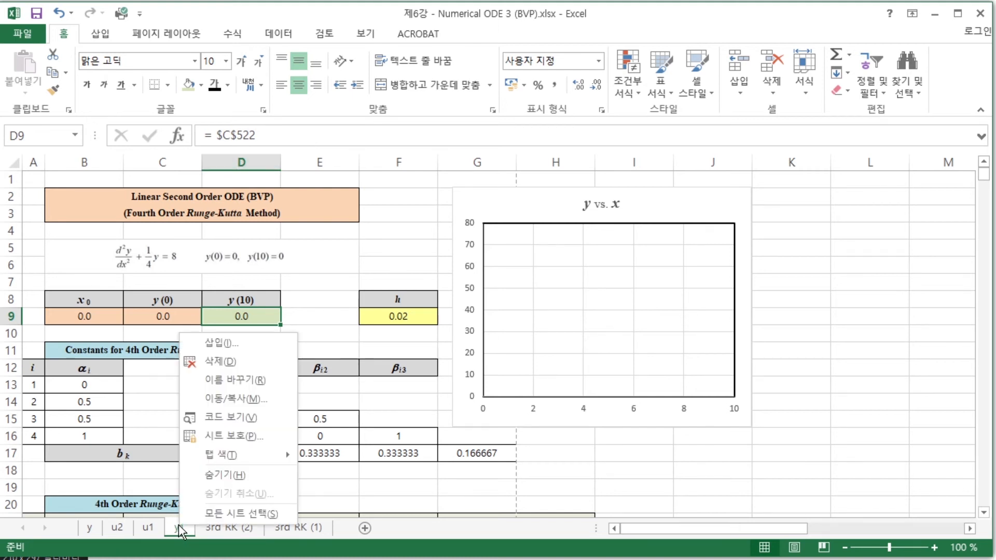
pyautogui.click(242, 404)
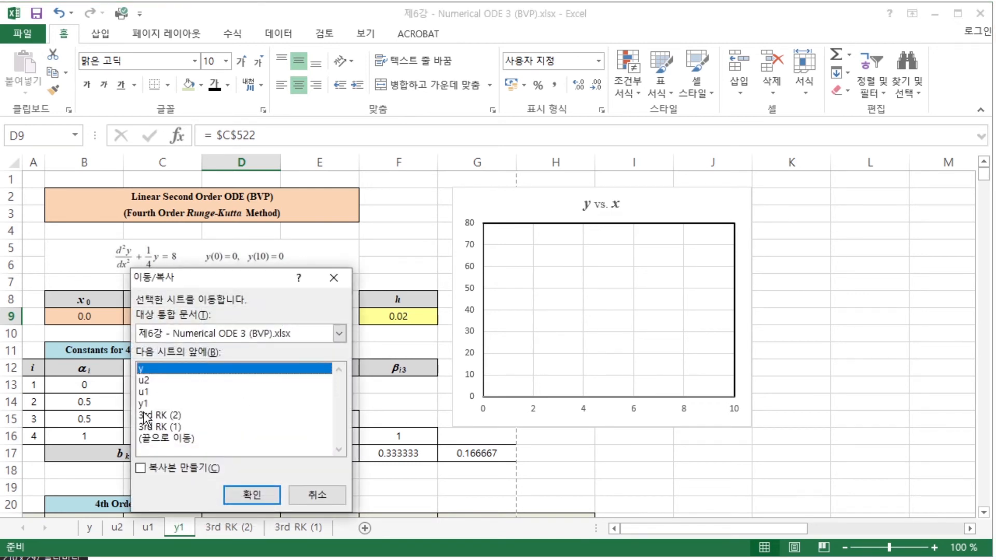
pyautogui.click(141, 469)
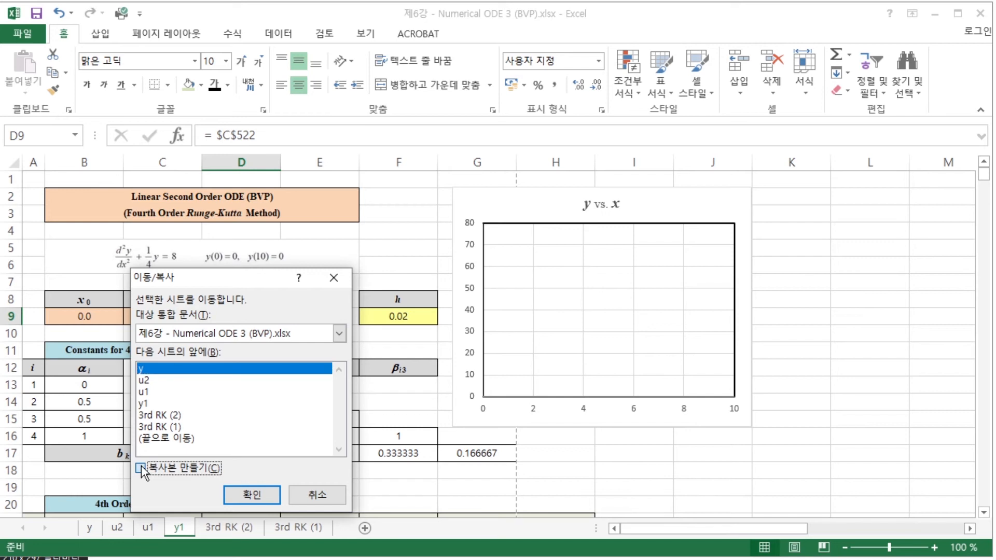
pyautogui.click(149, 403)
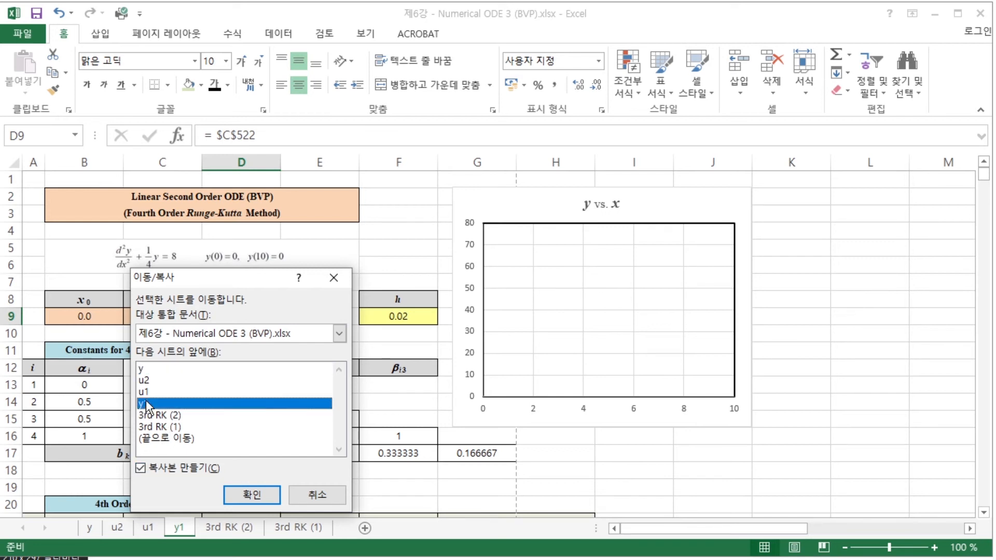
pyautogui.click(255, 488)
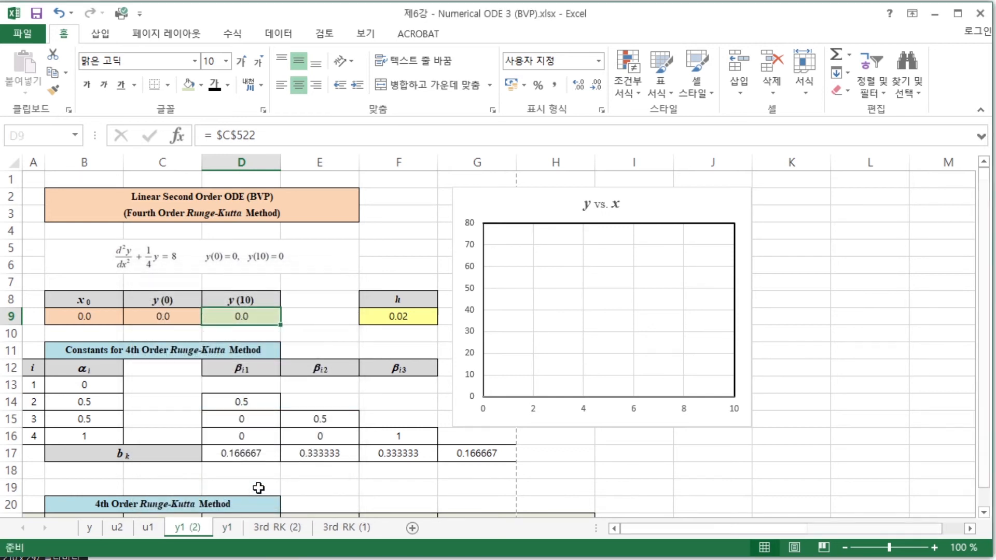
# - Rename the copied worksheet as y2
pyautogui.rightClick(188, 530)
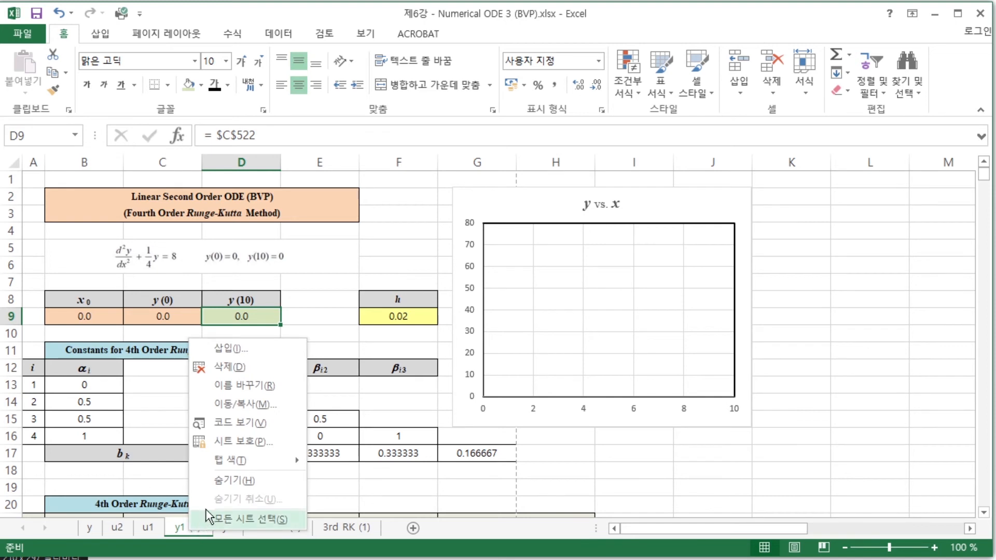
pyautogui.click(245, 384)
pyautogui.write('y2')
pyautogui.press('Return')
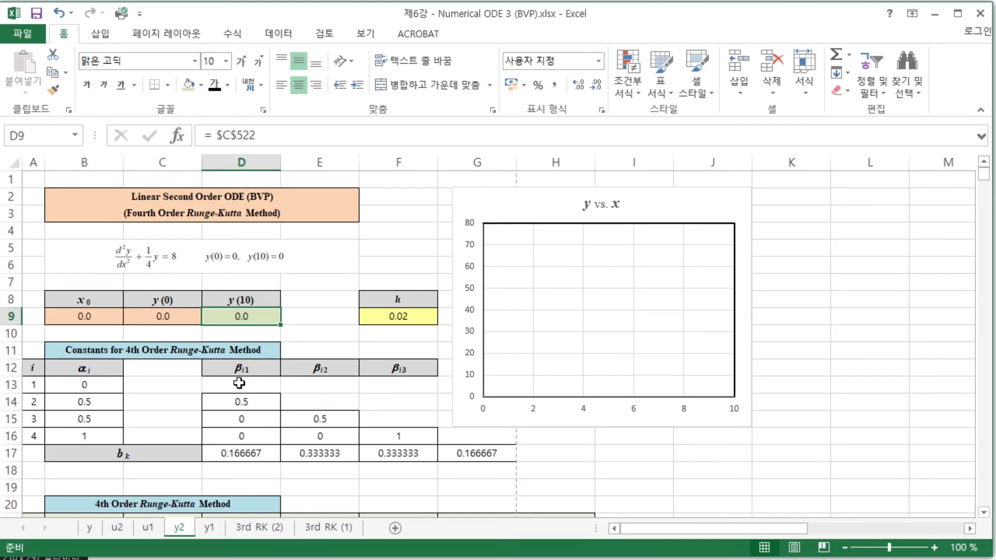
# - Change the initial-value header in C8 from y to its derivative so it reads y'(0)
pyautogui.click(162, 299)
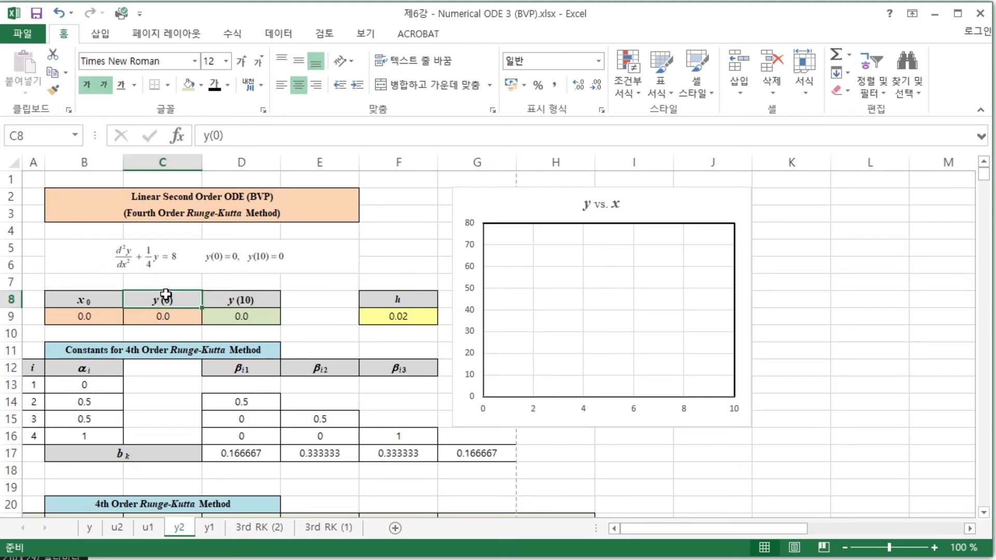
pyautogui.click(210, 134)
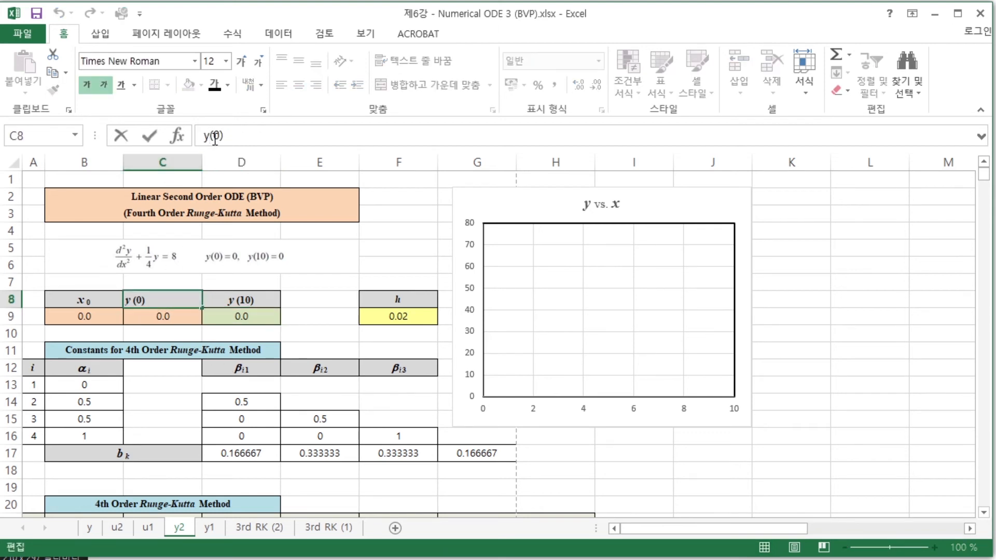
pyautogui.write("'")
pyautogui.press('Return')
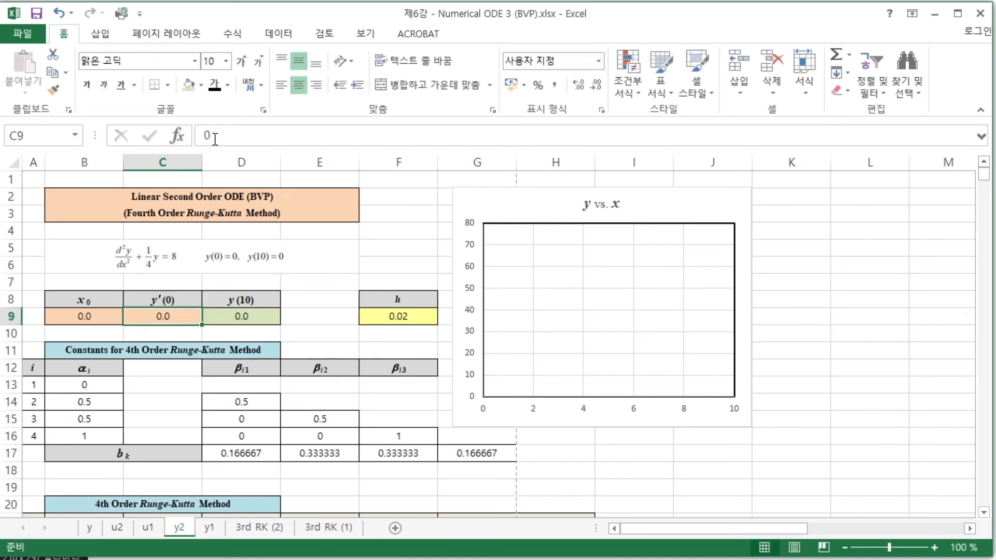
# - Add prime marks to the Runge-Kutta table headers in C21 and H21 so they read y'i and y'i+1
pyautogui.scroll(-2, 290, 259)
pyautogui.click(172, 422)
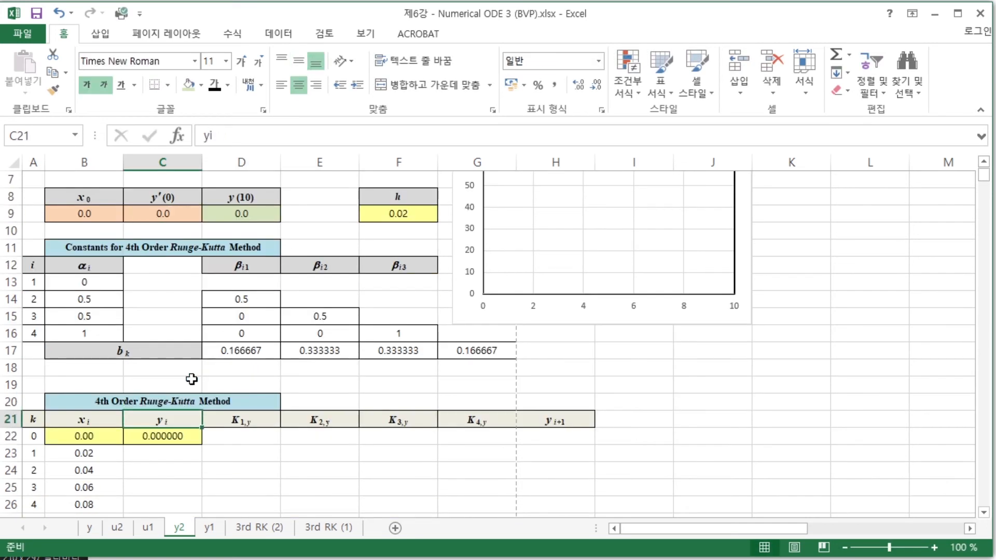
pyautogui.click(209, 135)
pyautogui.write("'")
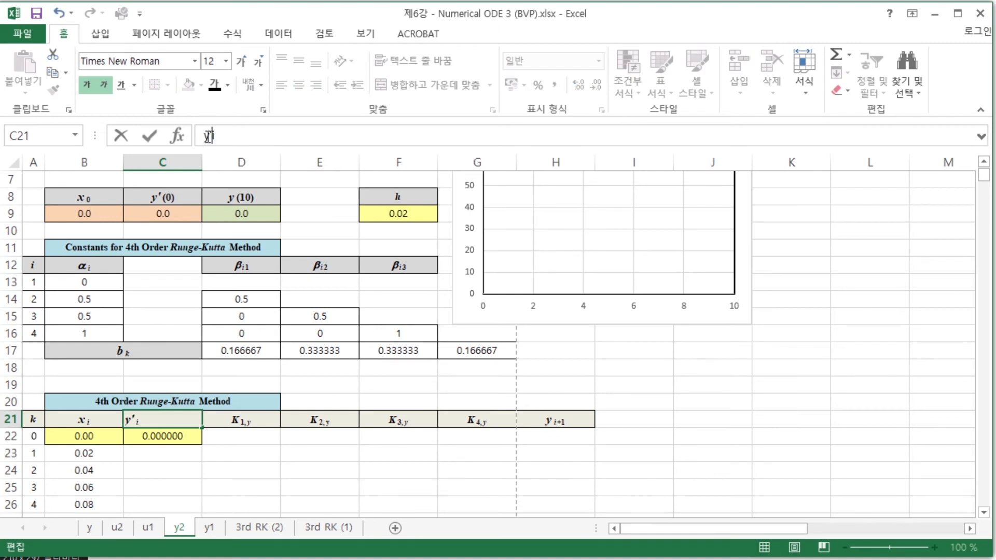
pyautogui.press('Return')
pyautogui.click(558, 423)
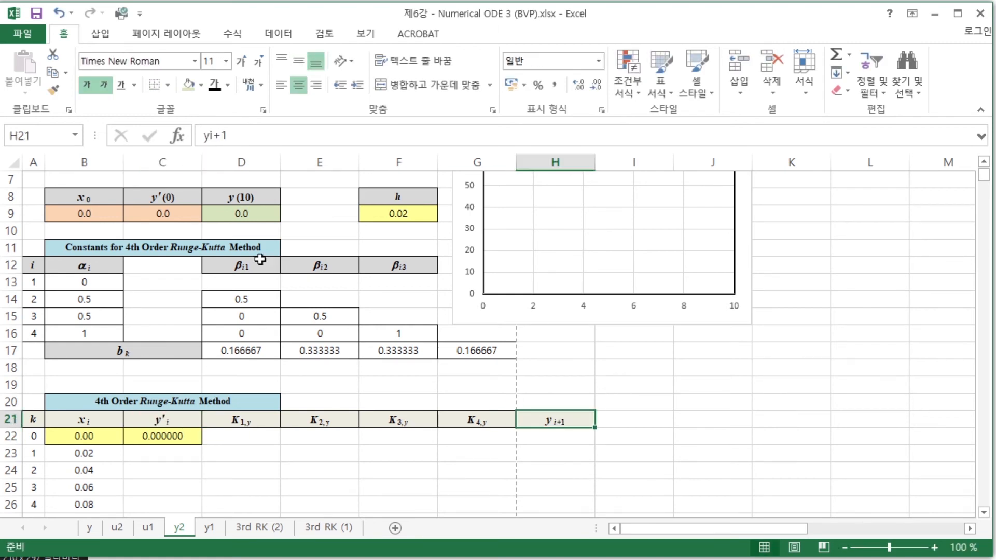
pyautogui.click(210, 135)
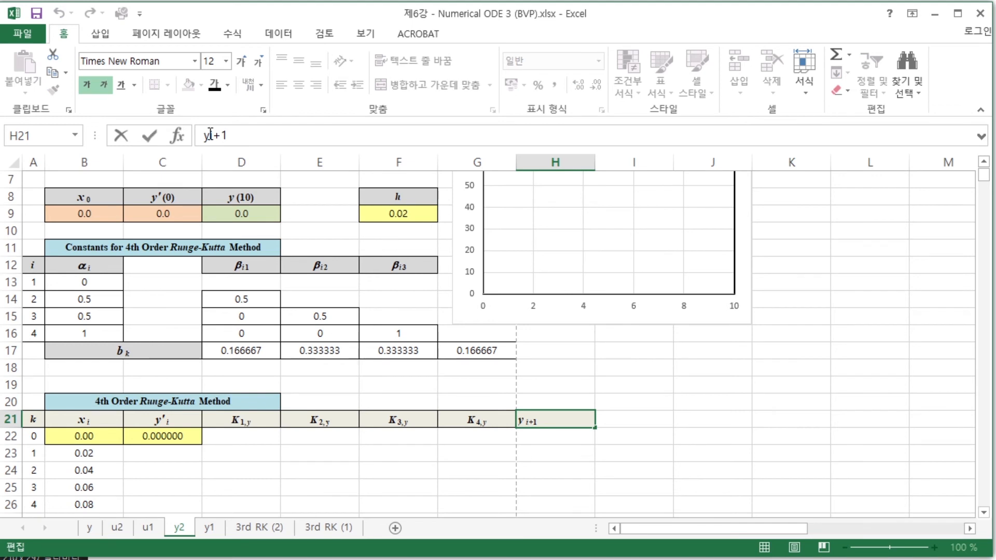
pyautogui.write("'")
pyautogui.press('Return')
# - Add a prime mark to the y subscript in the K headers D21 to G21, making them K1, y' through K4, y'
pyautogui.click(262, 420)
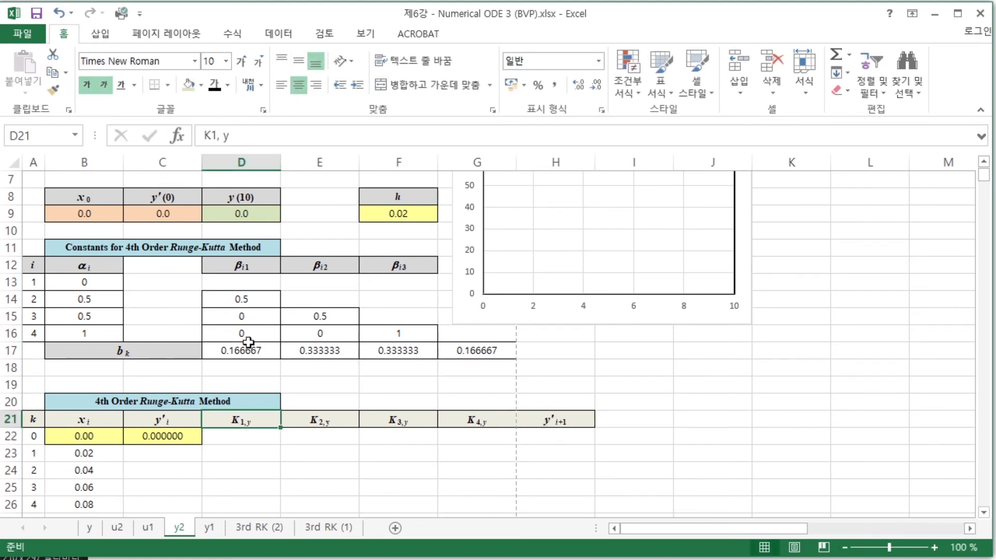
pyautogui.click(239, 135)
pyautogui.write("'")
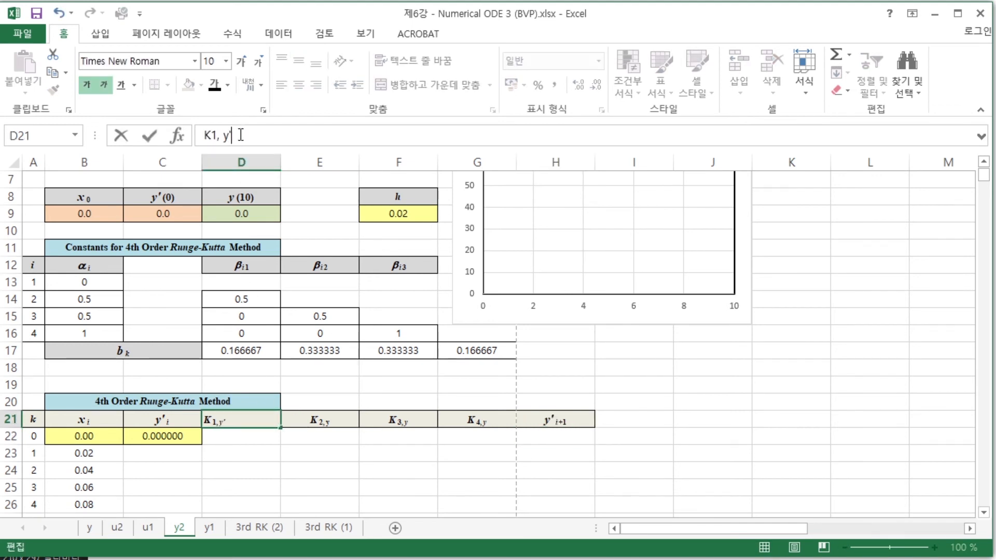
pyautogui.click(324, 421)
pyautogui.click(244, 136)
pyautogui.write("'")
pyautogui.click(407, 421)
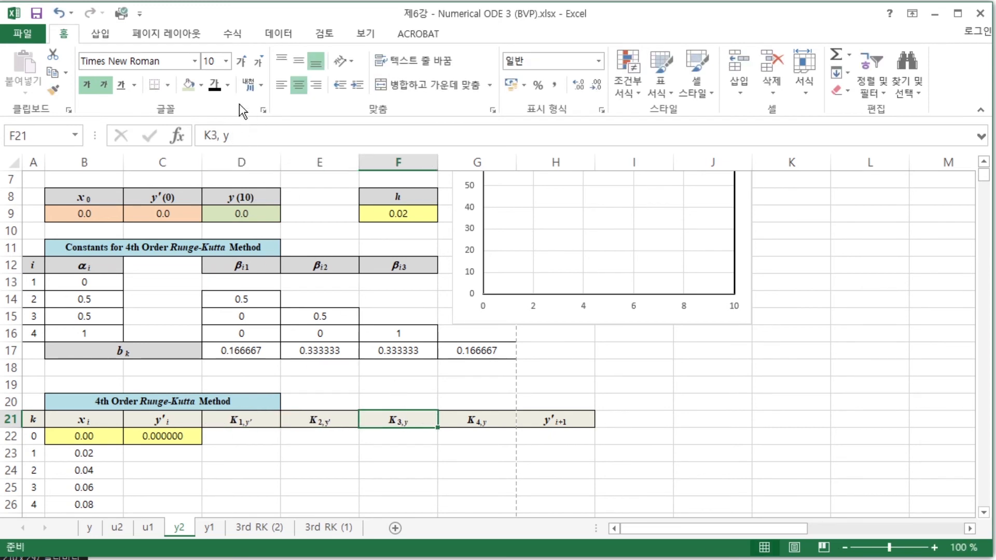
pyautogui.click(242, 135)
pyautogui.write("'")
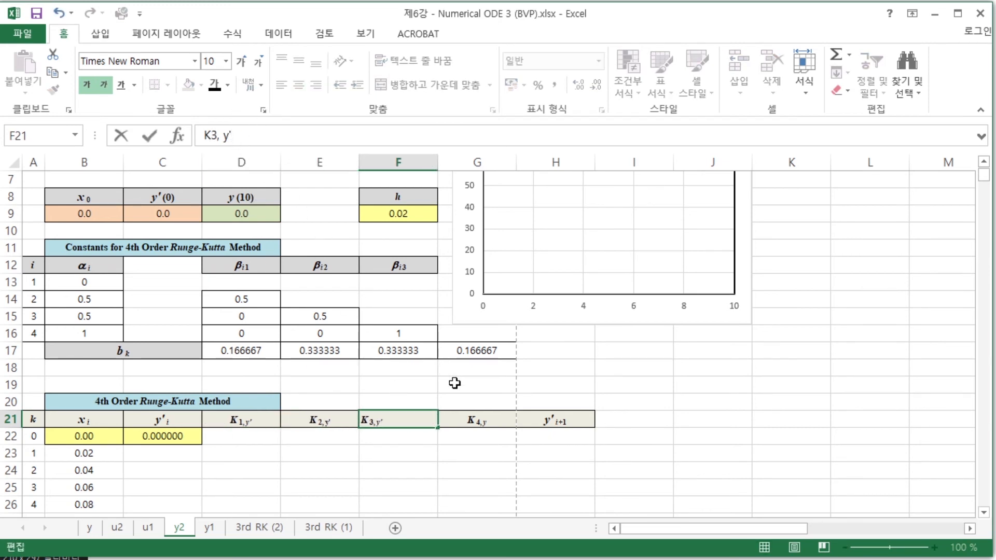
pyautogui.click(470, 419)
pyautogui.click(249, 138)
pyautogui.write("'")
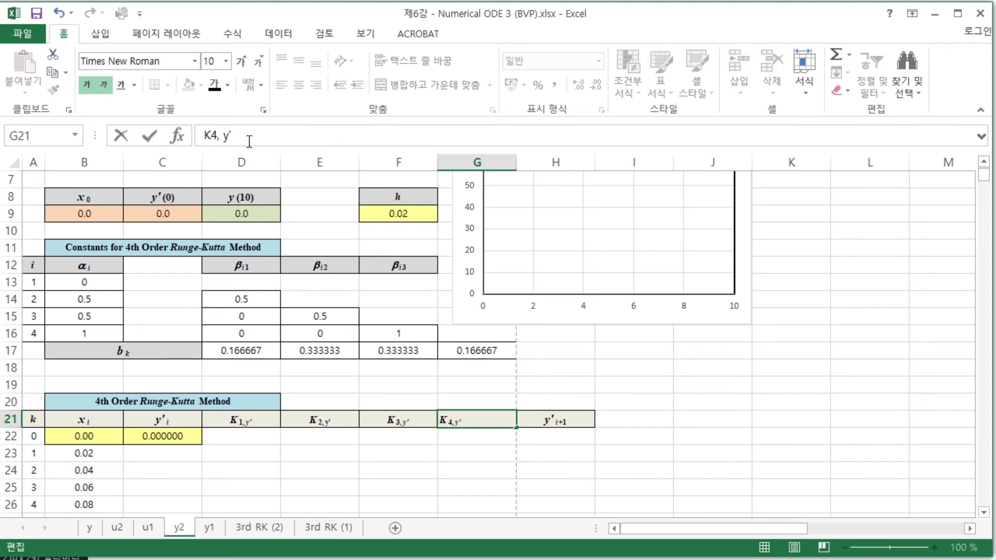
pyautogui.press('Return')
# - Give the y'(0) value cell C9 a light yellow fill
pyautogui.scroll(2, 205, 327)
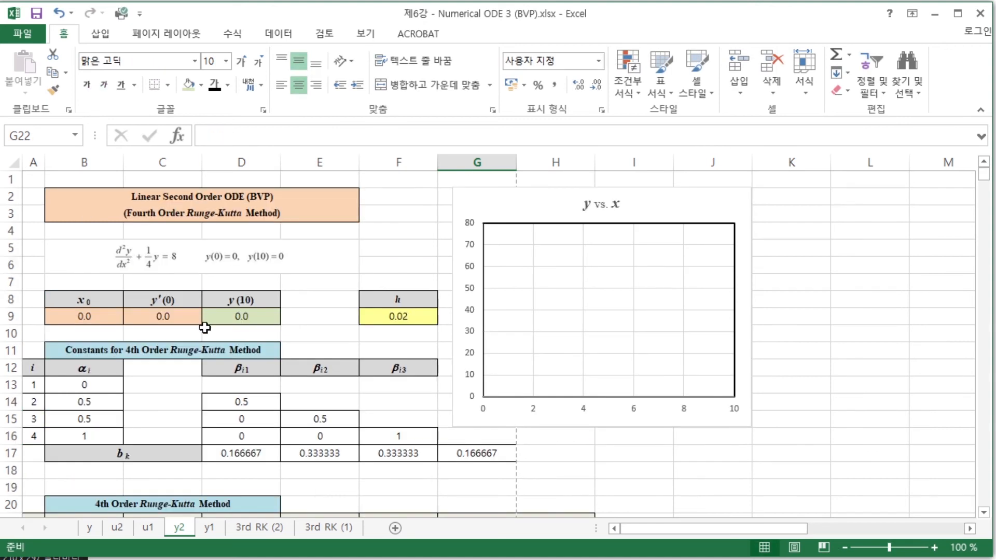
pyautogui.click(177, 315)
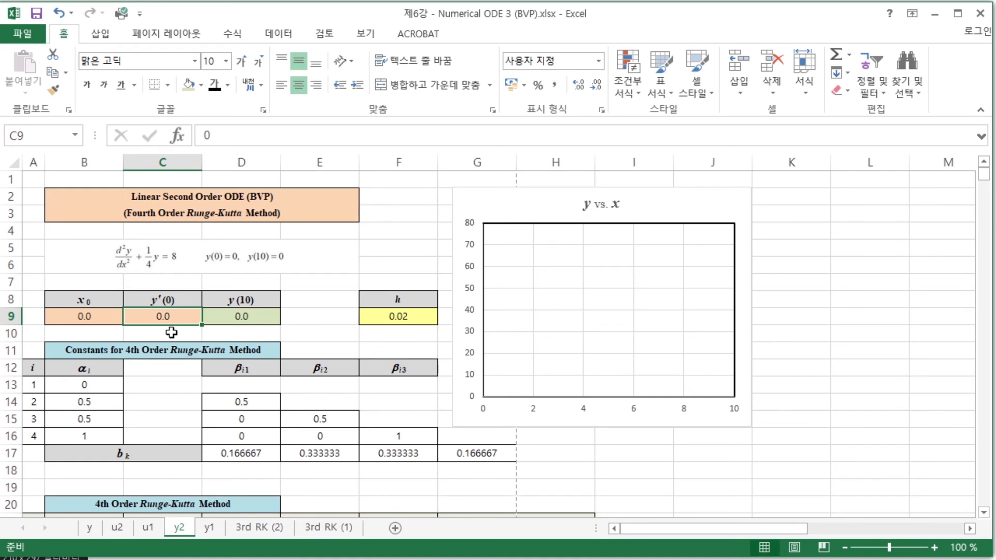
pyautogui.click(200, 86)
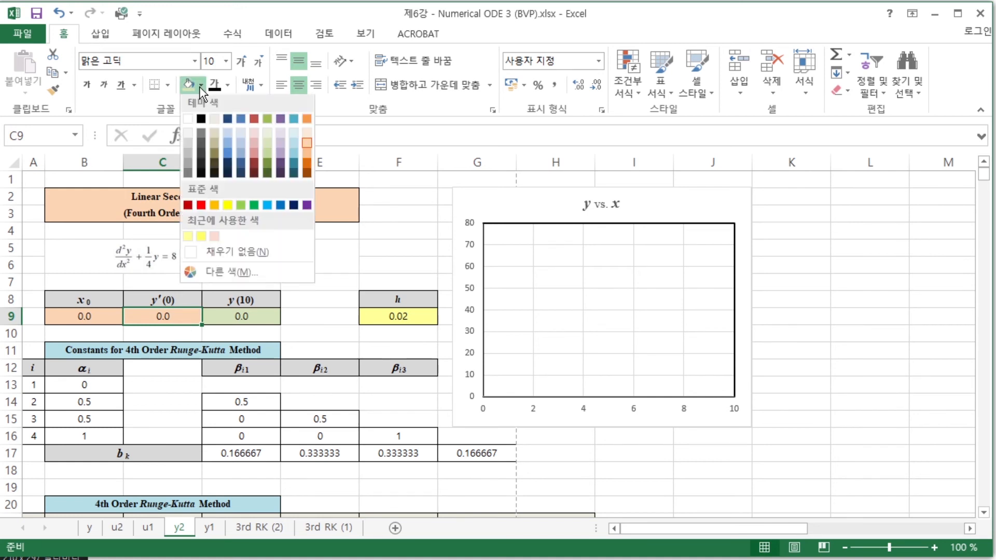
pyautogui.click(188, 238)
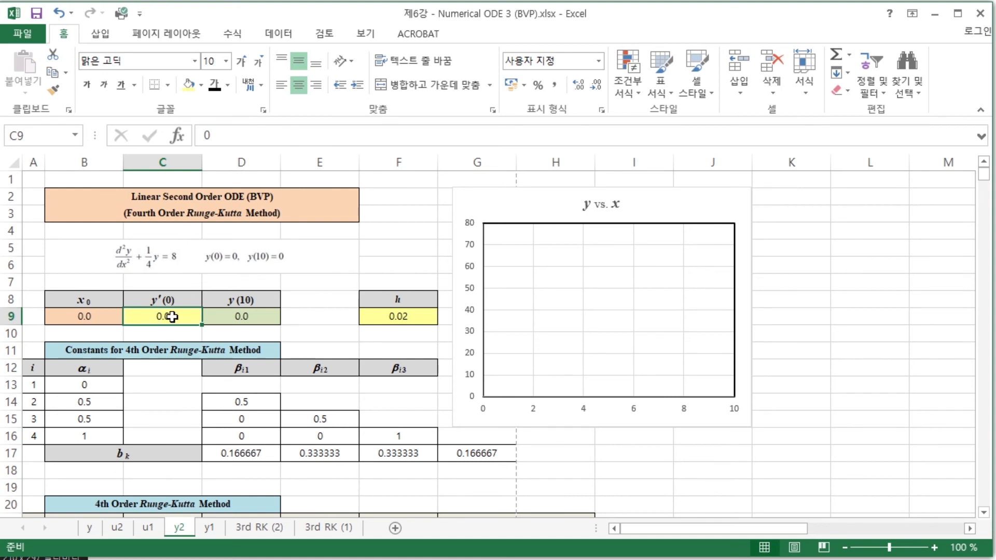
# - Link the y(10) value in D9 to the same cell on the y1 sheet with the formula = 'y1'!D9
pyautogui.click(236, 318)
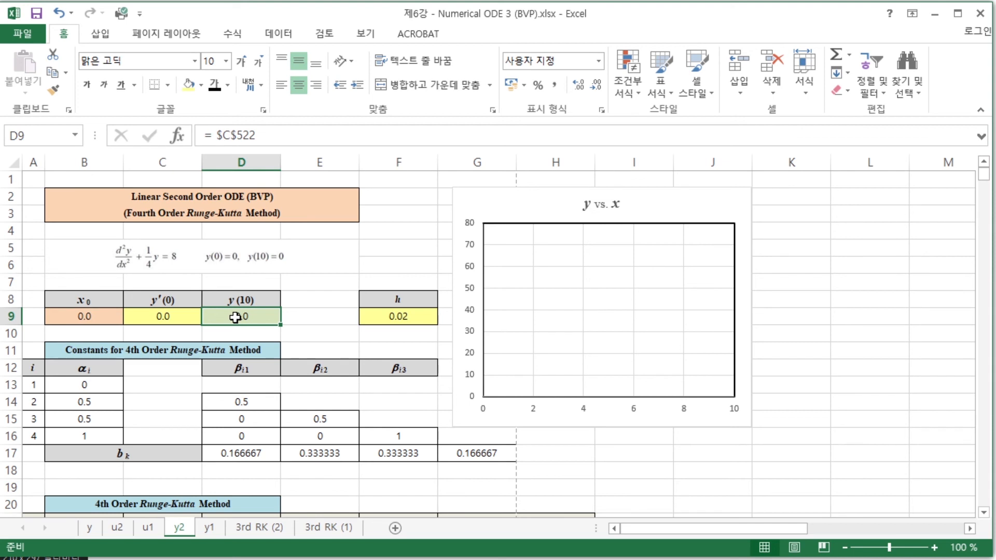
pyautogui.write('=')
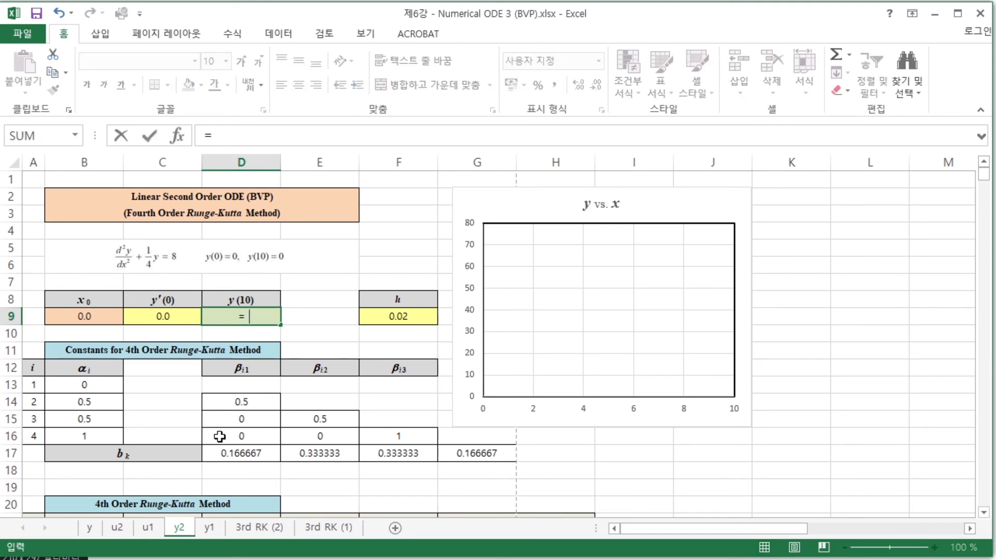
pyautogui.click(216, 527)
pyautogui.click(248, 318)
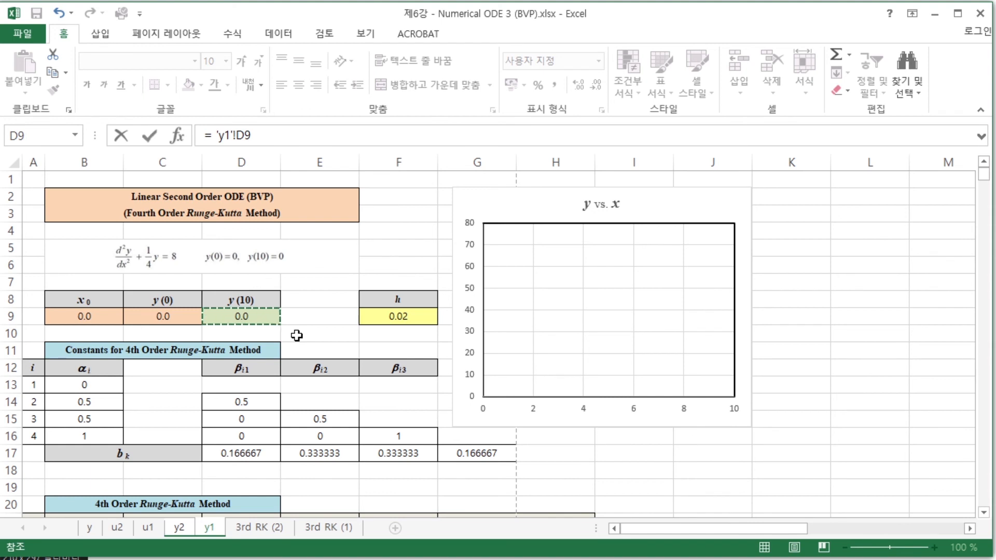
pyautogui.press('Return')
# - Extend the D9 formula to subtract the target boundary value, making it = 'y1'!D9 - 0
pyautogui.click(256, 314)
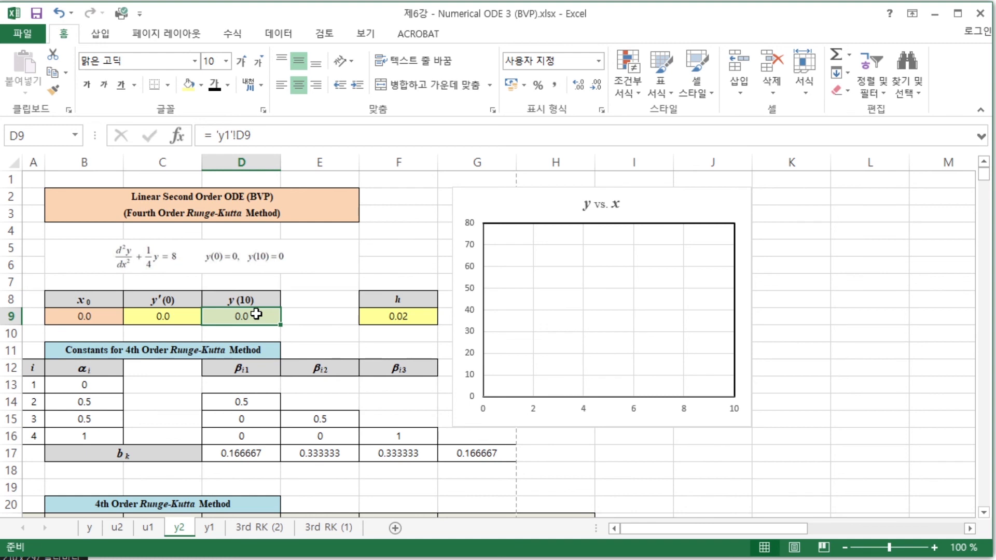
pyautogui.click(271, 136)
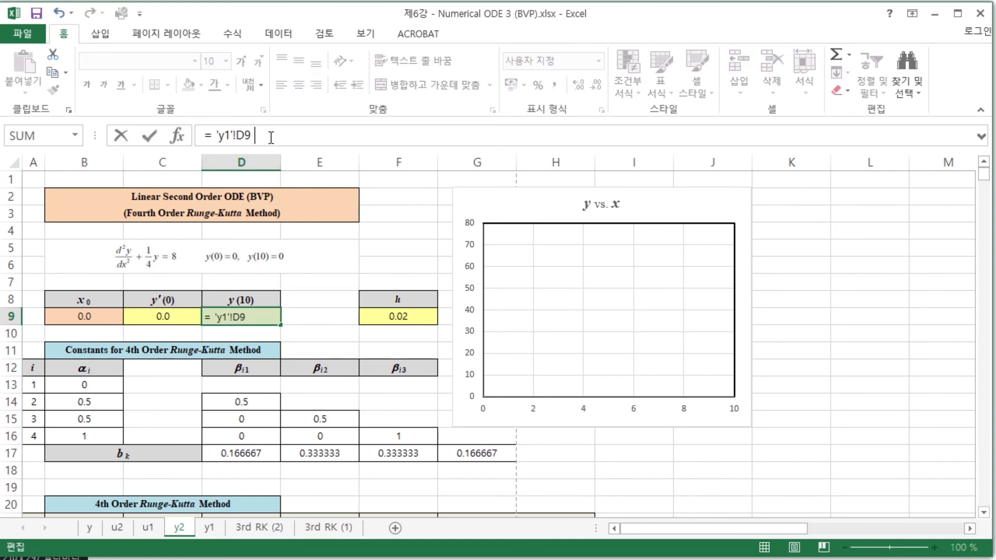
pyautogui.write('- 0')
pyautogui.press('Return')
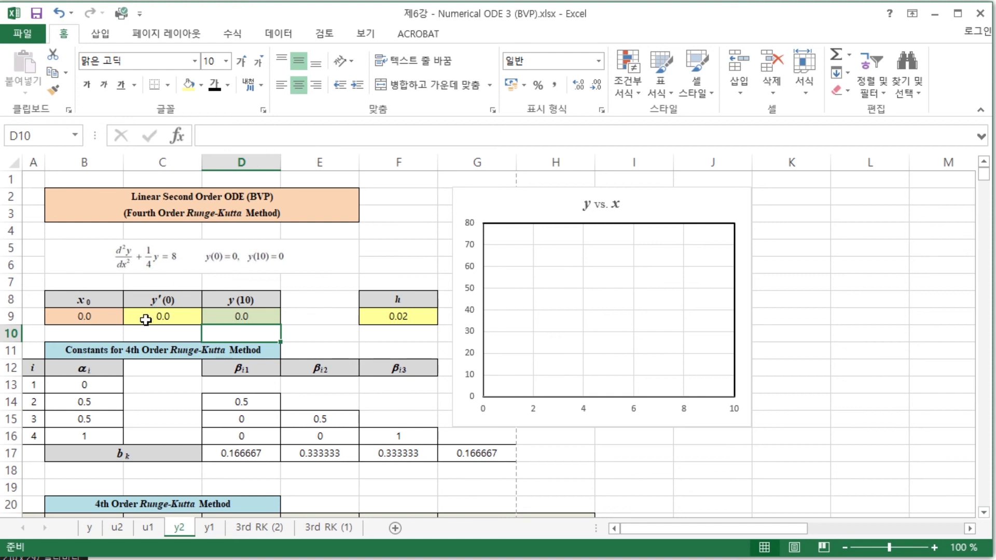
pyautogui.click(165, 315)
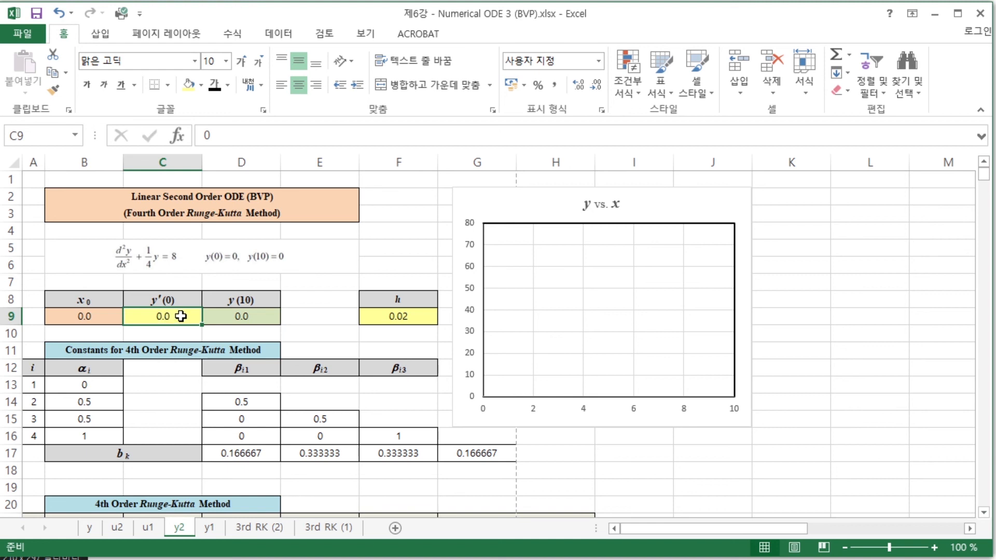
pyautogui.click(241, 313)
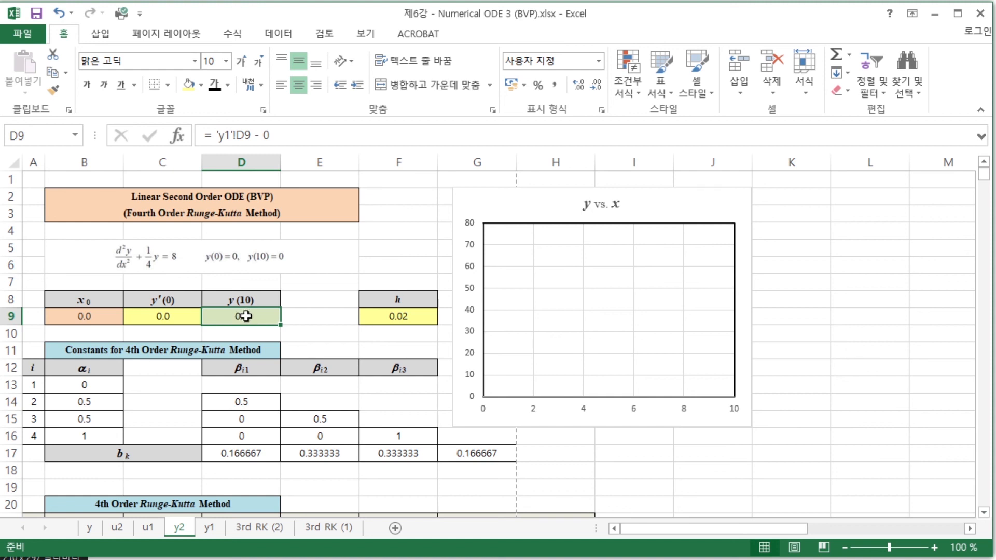
pyautogui.click(152, 319)
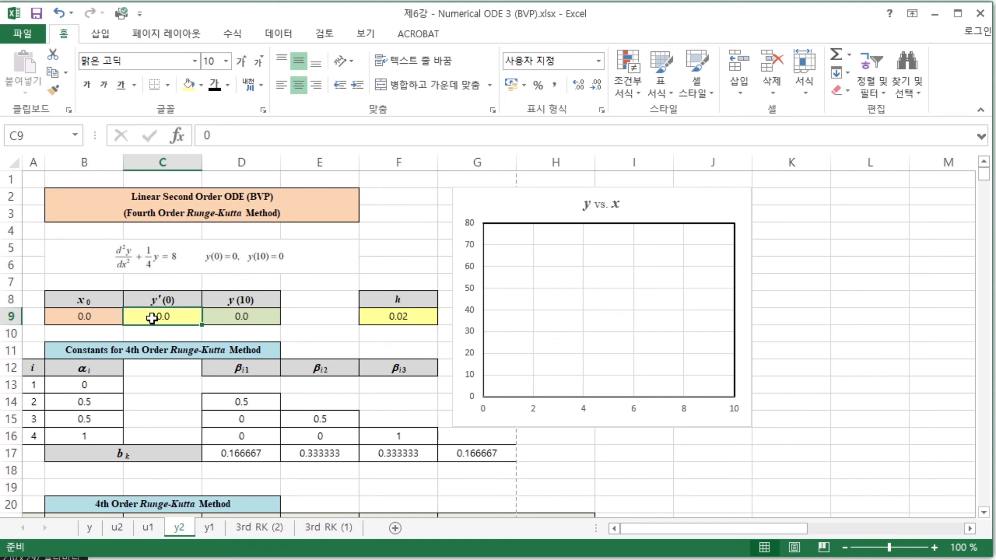